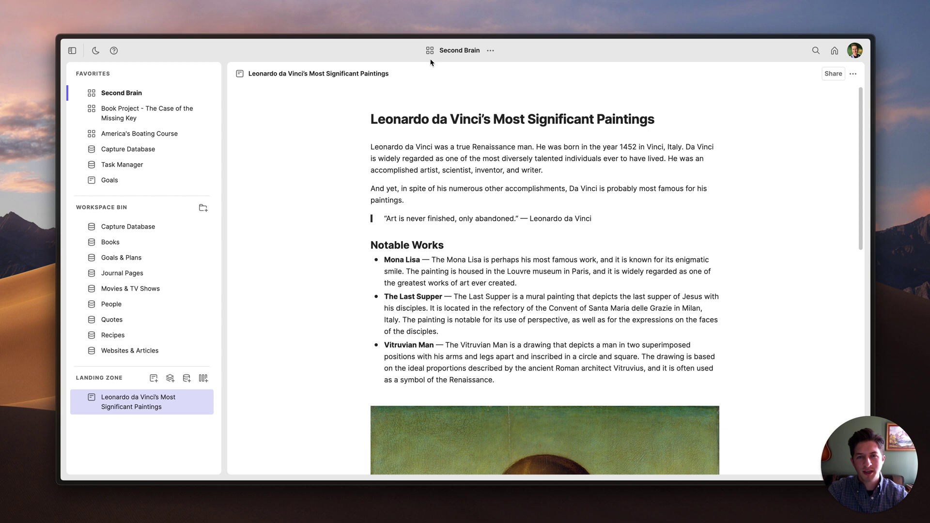
Open the library of workspaces and pin the Second Brain workspace
click(458, 56)
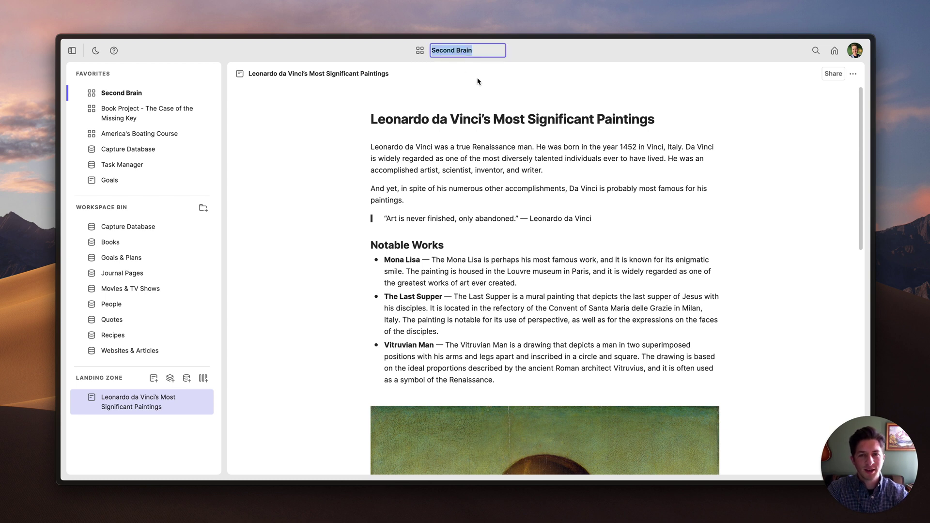
key(Escape)
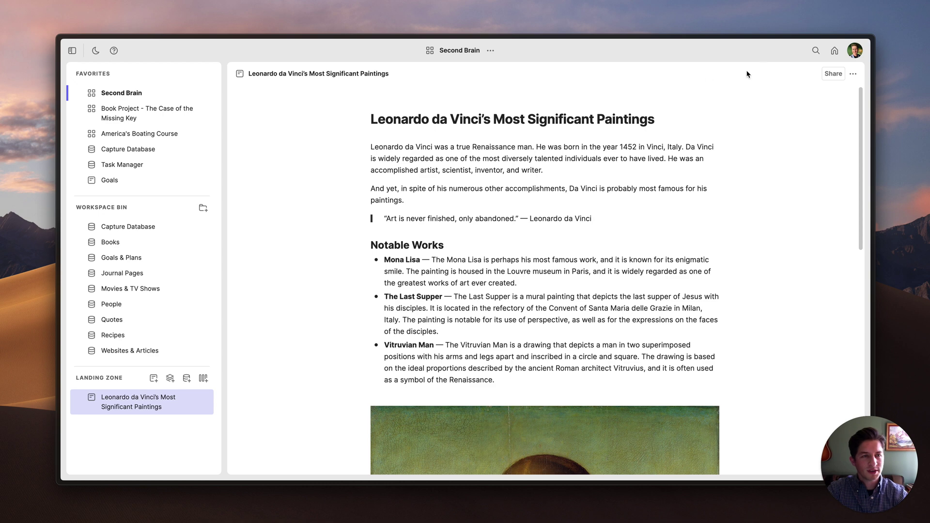
click(835, 52)
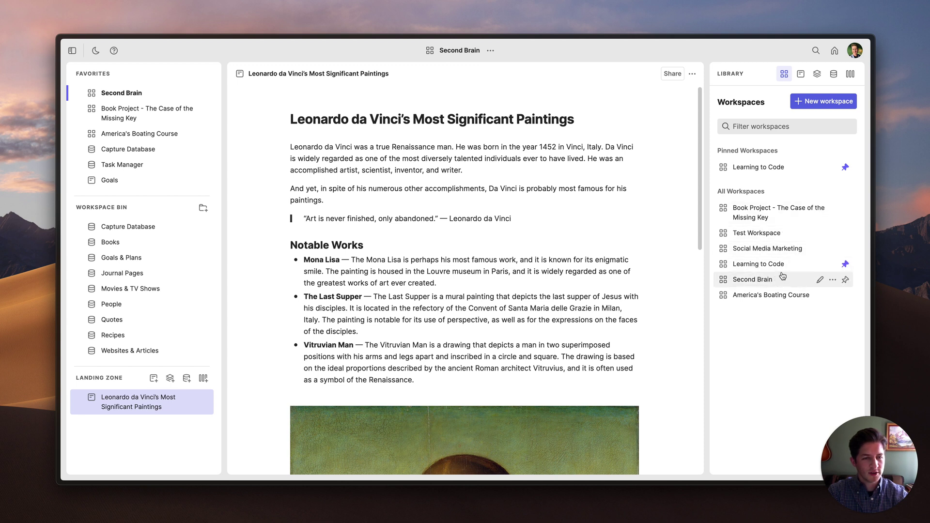
click(845, 280)
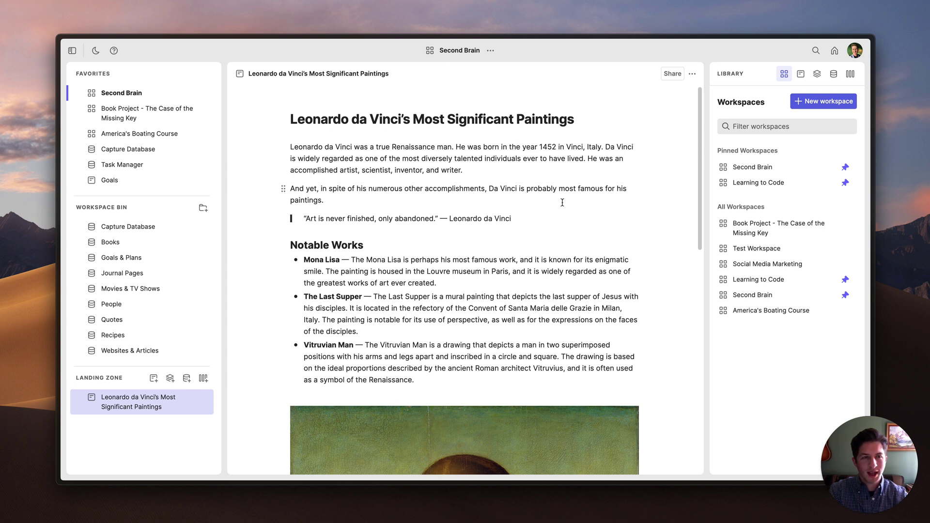
Show the library's pages, open Todo List, and add Chicken & Broccoli Casserole to the Landing Zone and open it
click(798, 81)
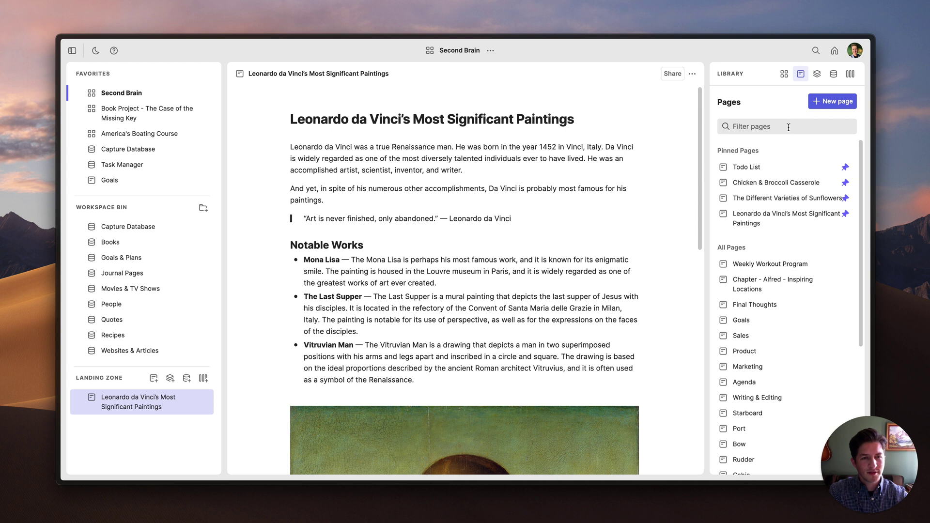
click(778, 170)
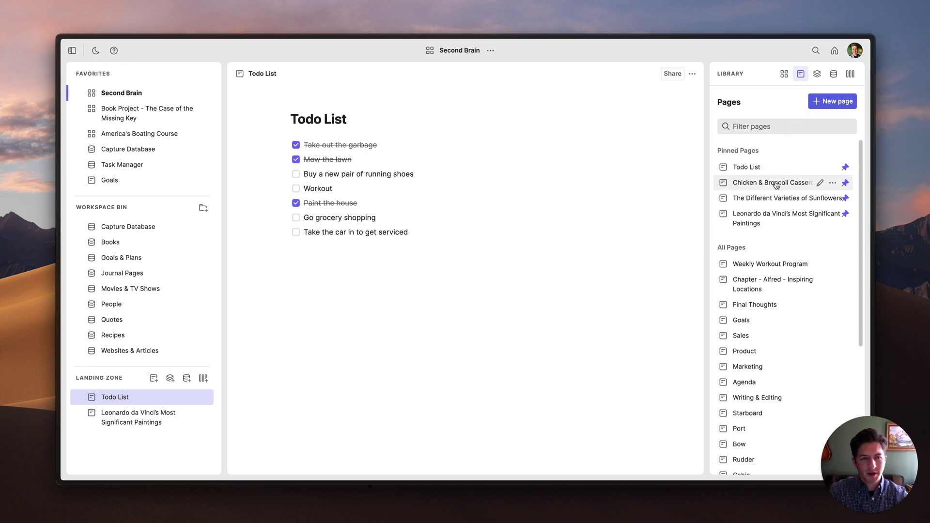
drag(784, 185, 152, 398)
click(151, 398)
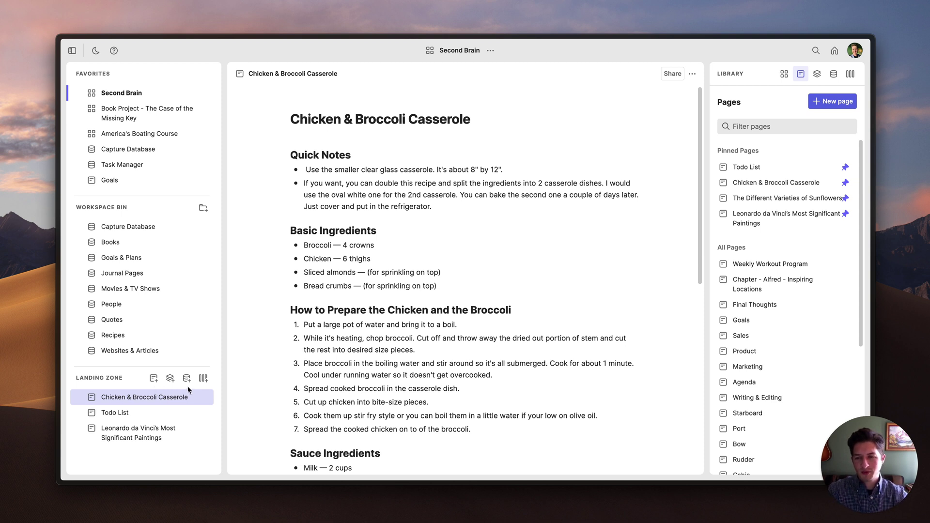
Create a new page in the Landing Zone and name it Demo Page
click(154, 380)
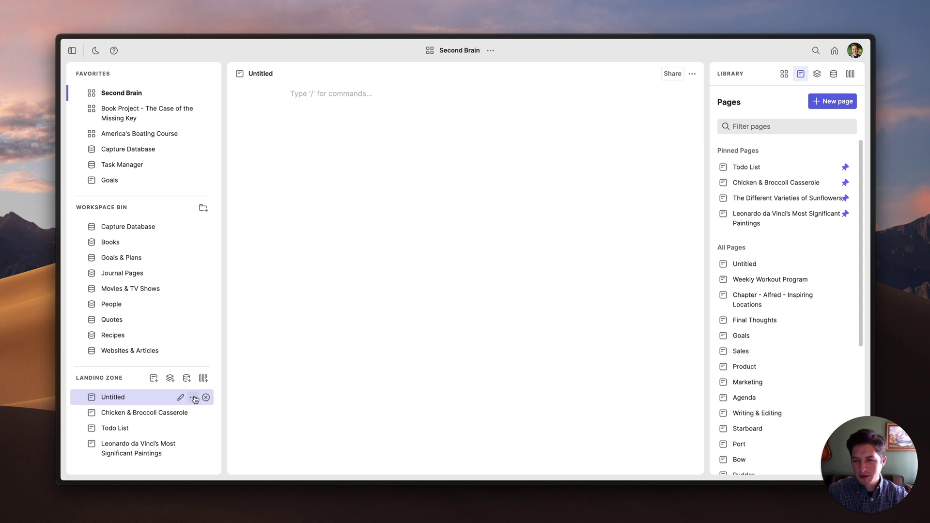
click(181, 398)
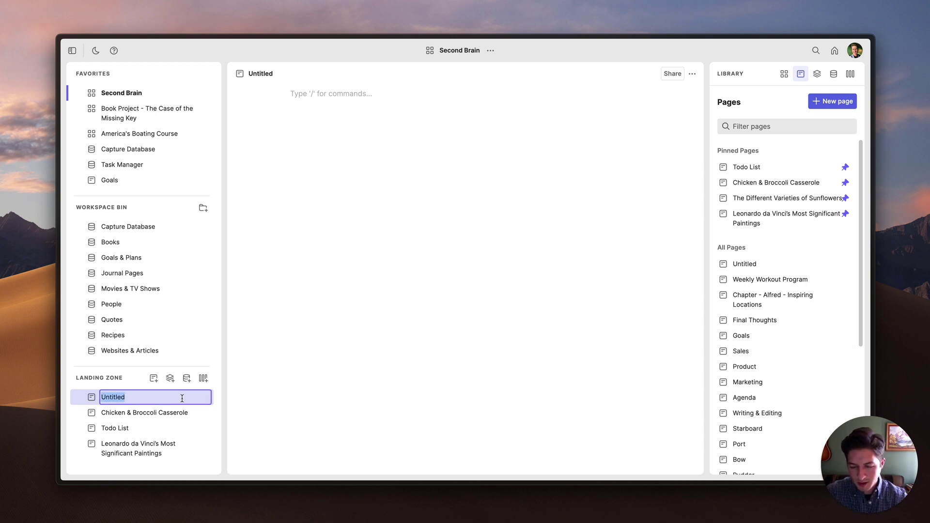
text(Demo Page)
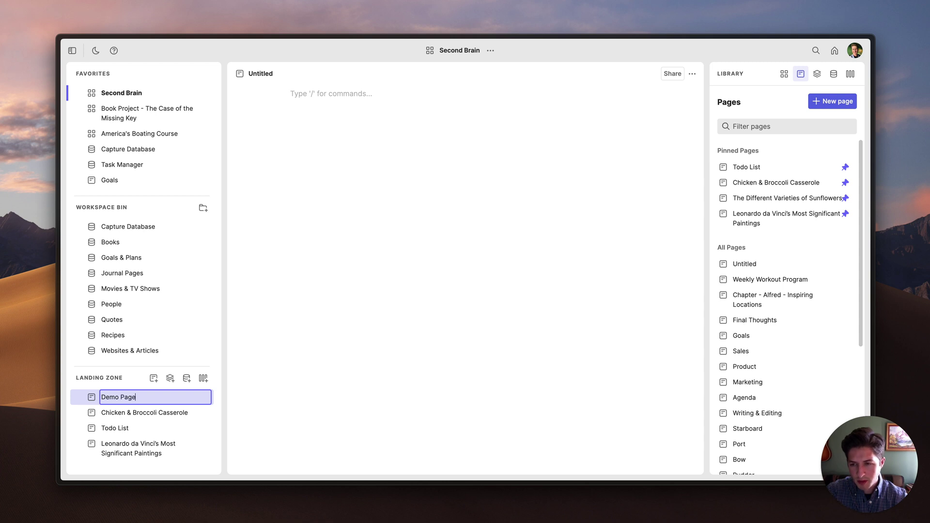
key(Return)
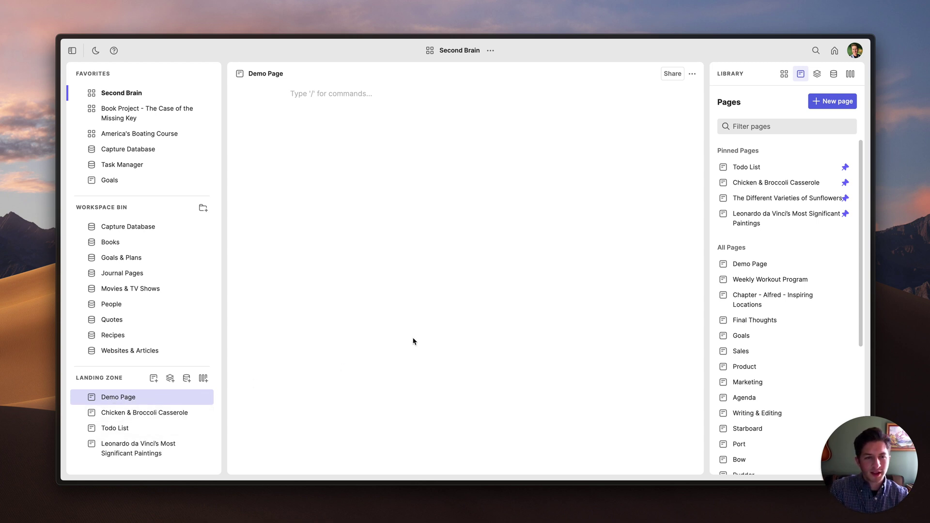
Open the pinned pages The Different Varieties of Sunflowers, Chicken & Broccoli Casserole and Todo List from the library
click(764, 225)
click(769, 199)
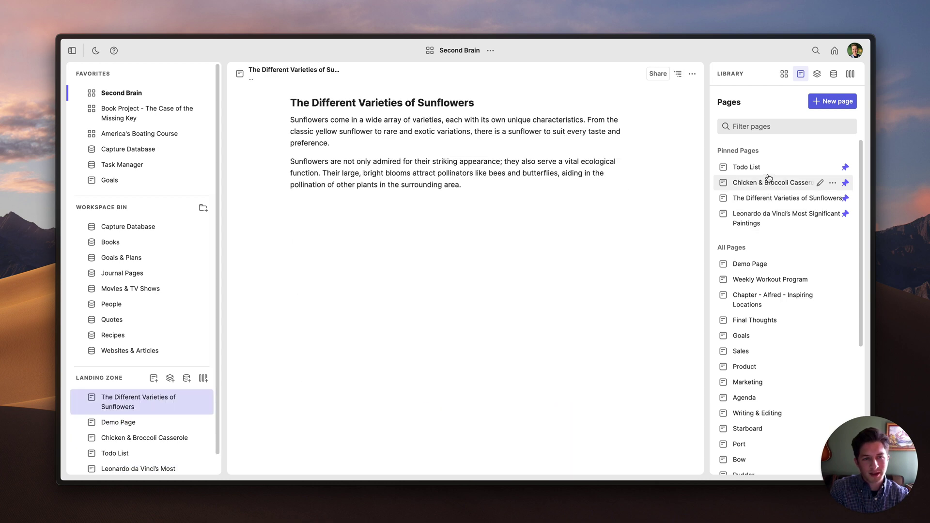
click(768, 183)
click(768, 170)
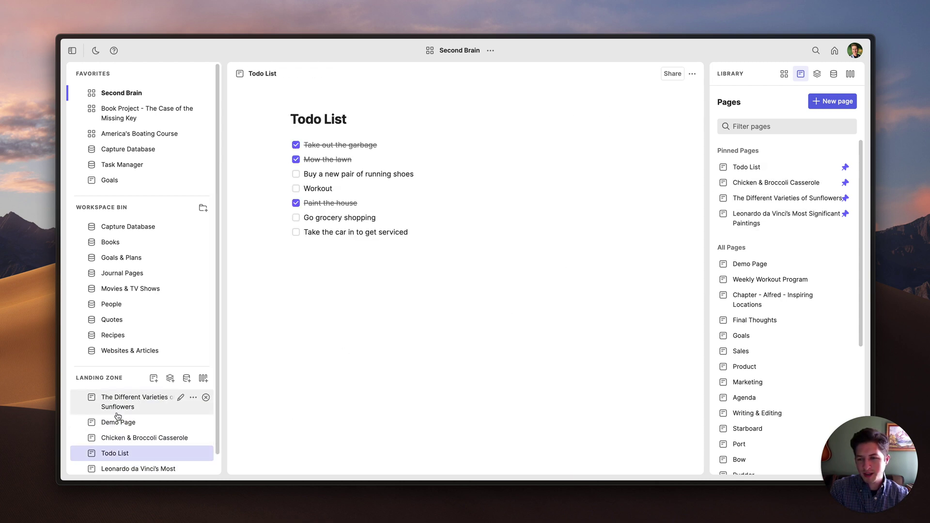
Move The Different Varieties of Sunflowers into the Workspace Bin and remove Demo Page, Chicken & Broccoli Casserole and Todo List from the Landing Zone
scroll(119, 419, down, 1)
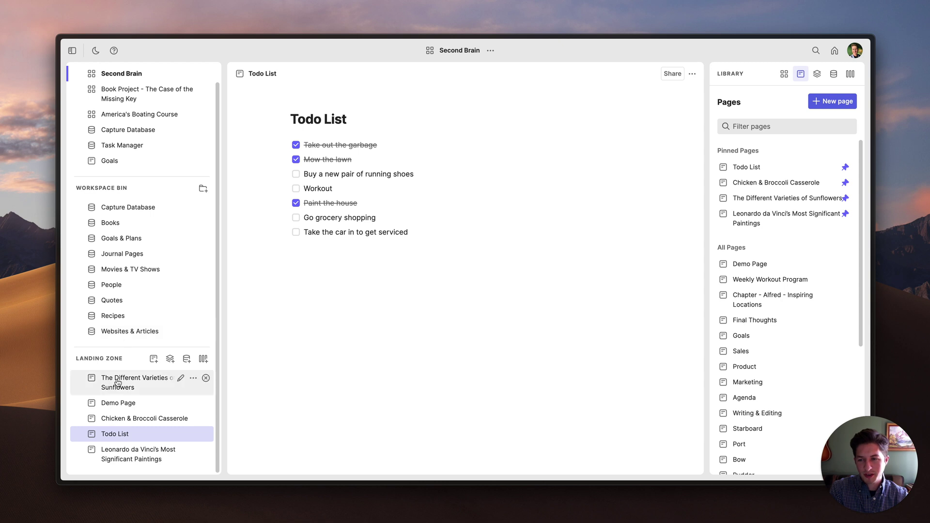
drag(116, 387, 118, 341)
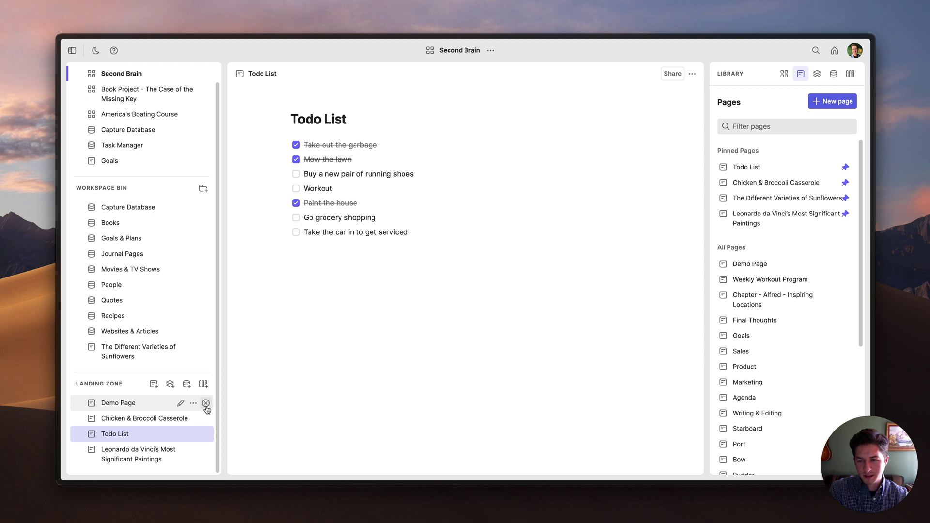
click(205, 403)
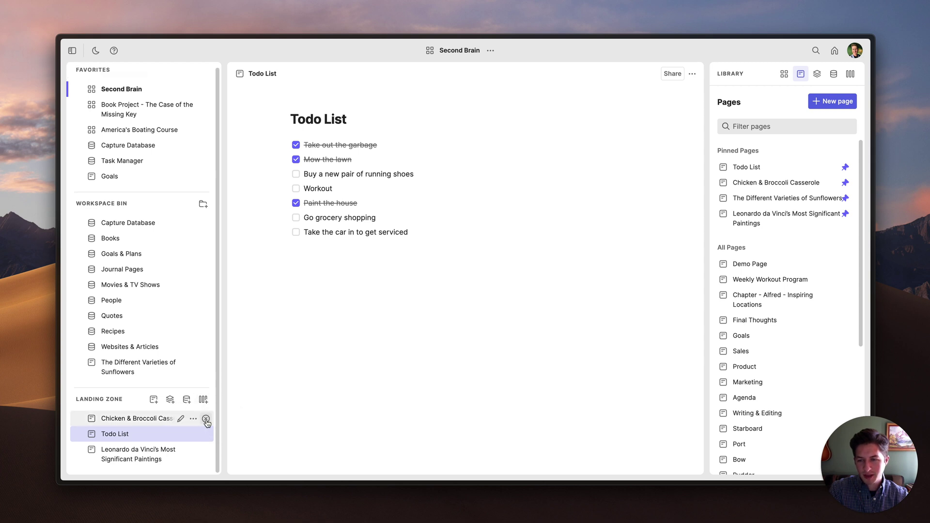
click(206, 418)
click(206, 422)
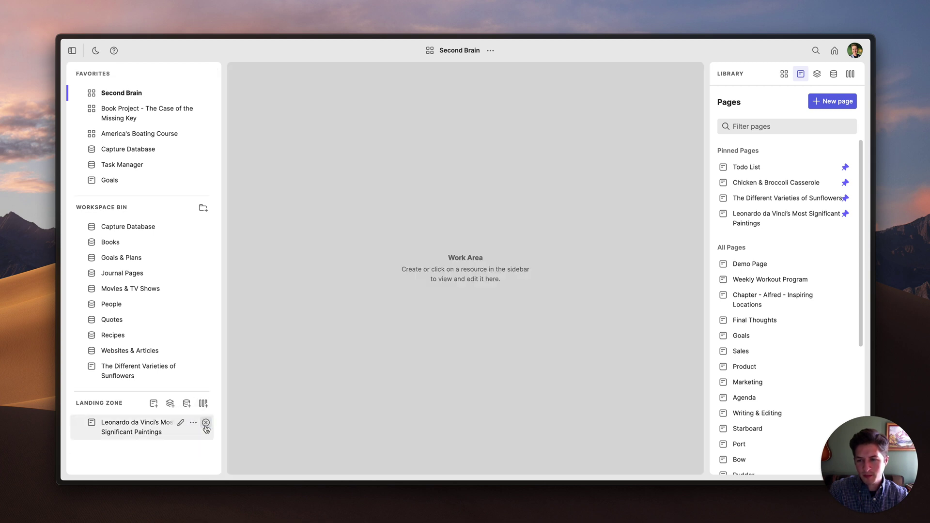
Open The Different Varieties of Sunflowers in the Workspace Bin and remove it from that list without deleting the page
click(155, 372)
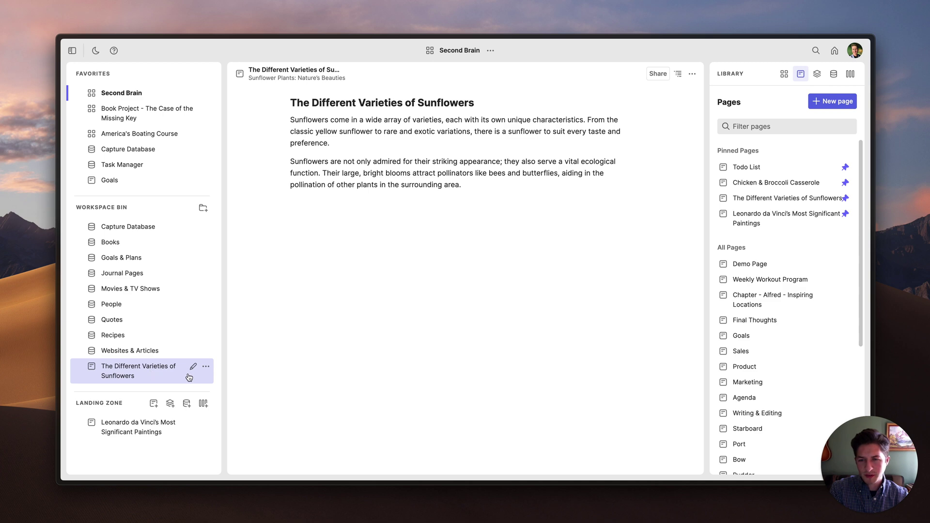
click(206, 368)
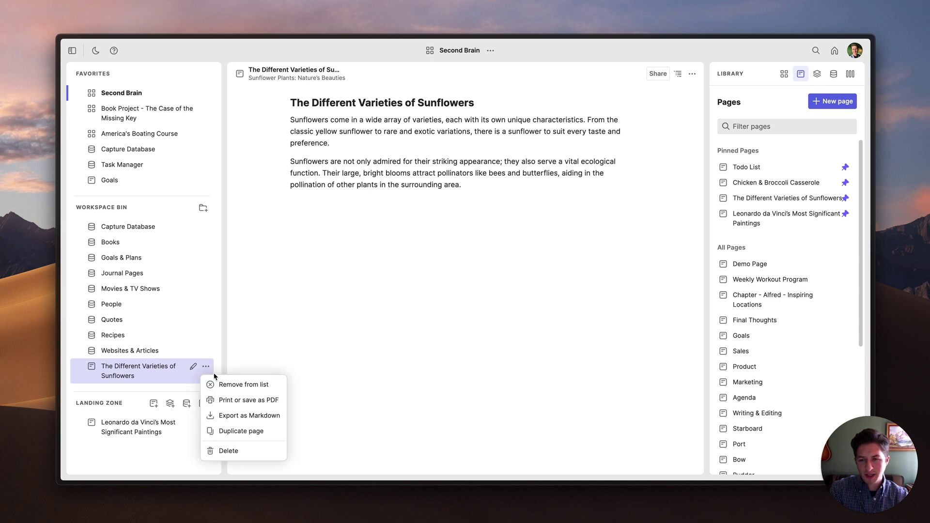
click(230, 387)
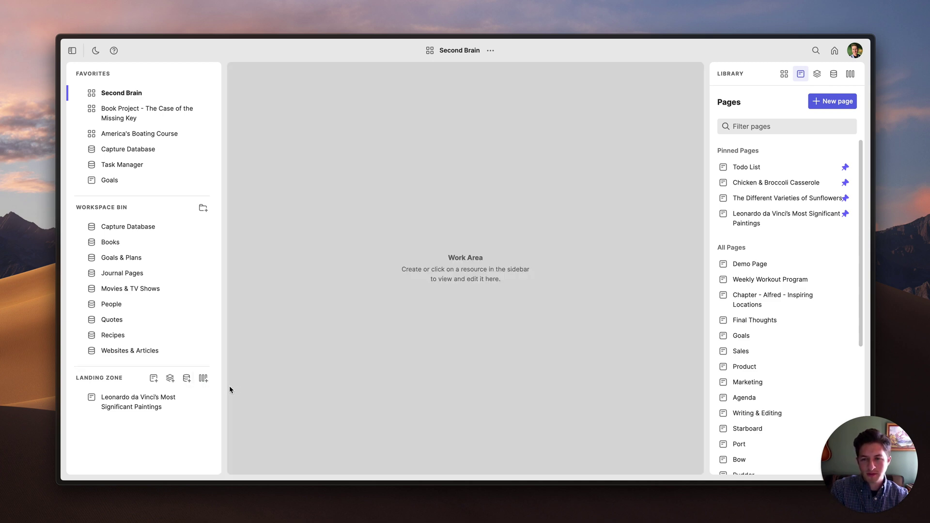
View the Leonardo da Vinci page and the favorites Goals, Task Manager and Capture Database one after another
click(128, 399)
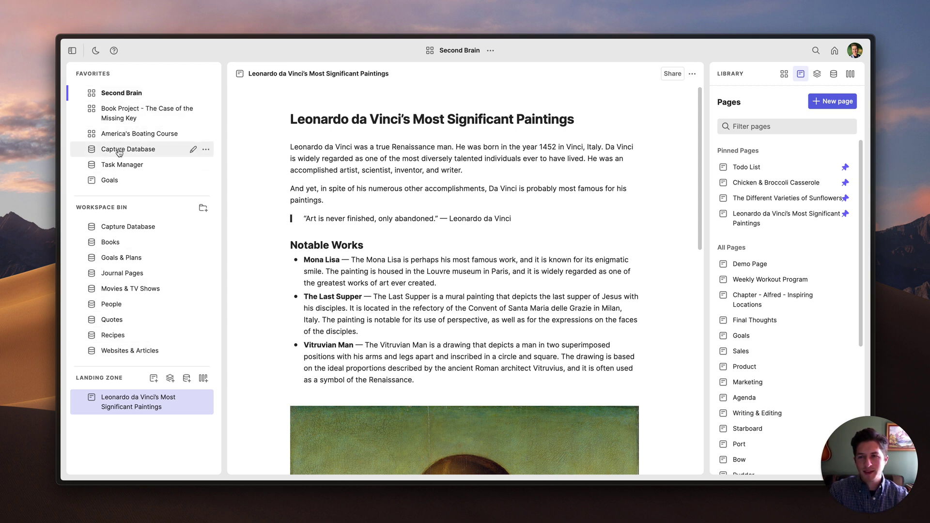
click(137, 183)
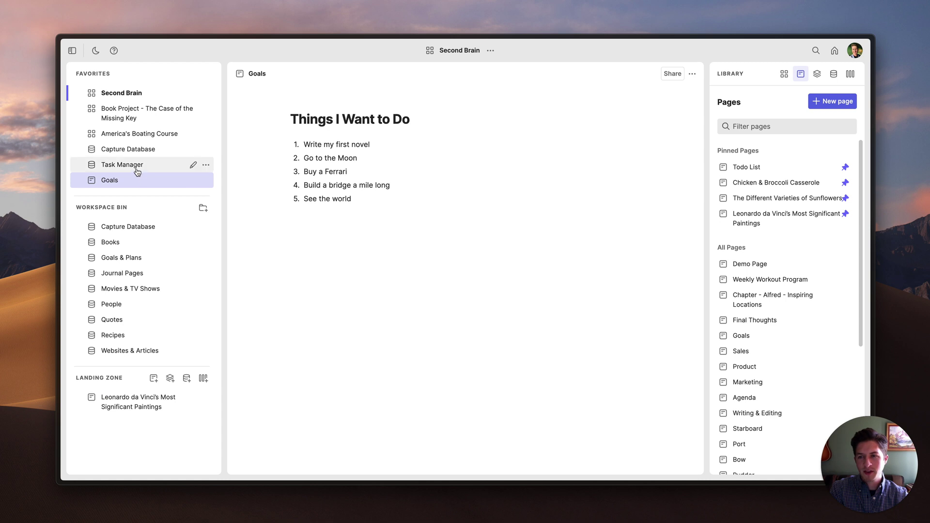
click(140, 168)
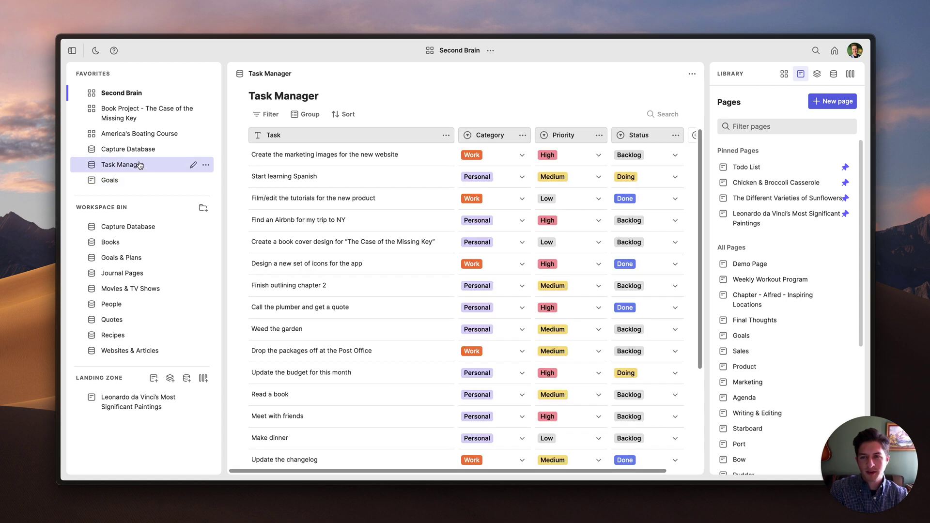
click(140, 153)
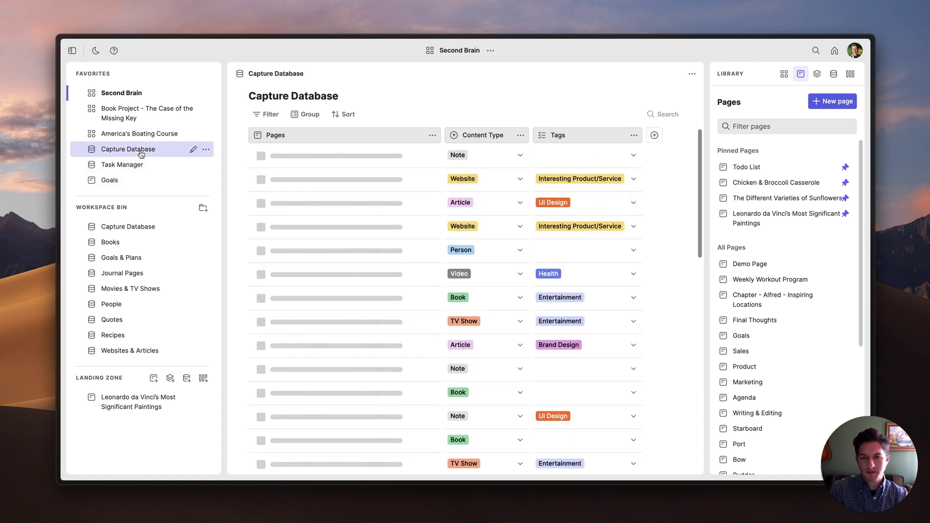
Look through the favorite workspaces Book Project - The Case of the Missing Key and America's Boating Course, and return to Second Brain
click(143, 115)
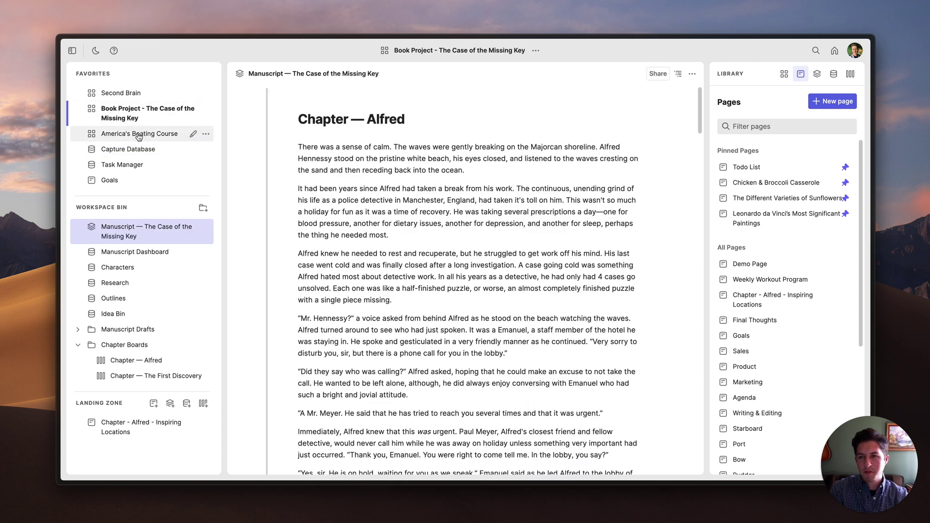
click(140, 136)
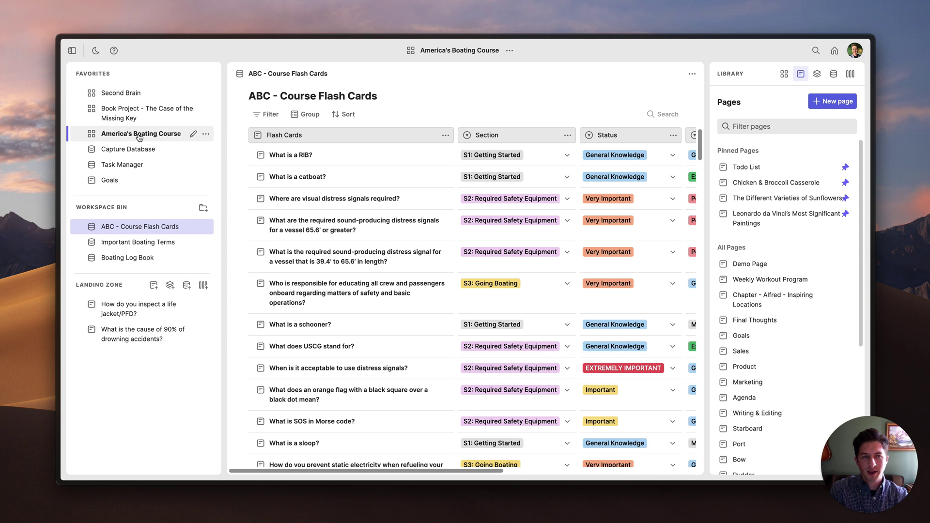
click(137, 95)
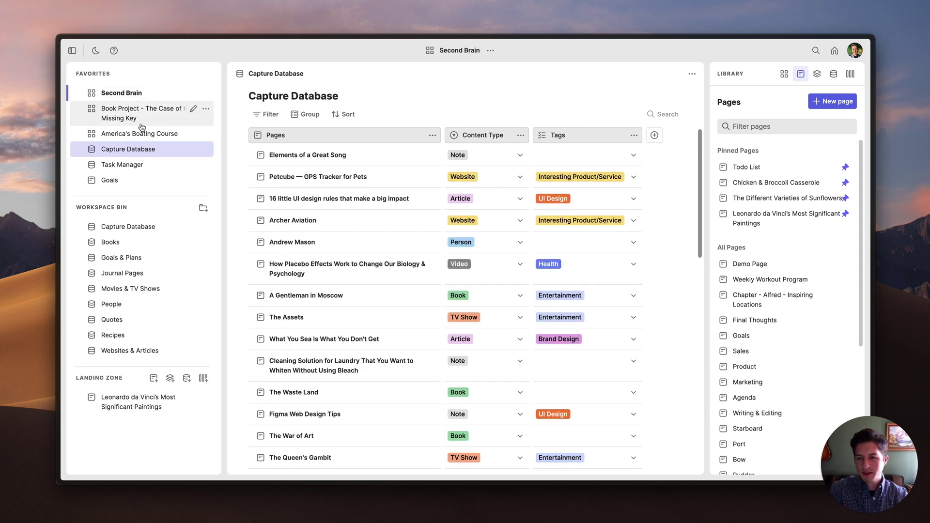
Insert a Heading 2 reading "Famous Quotes" above the block quote in the page Leonardo da Vinci's Most Significant Paintings
click(116, 408)
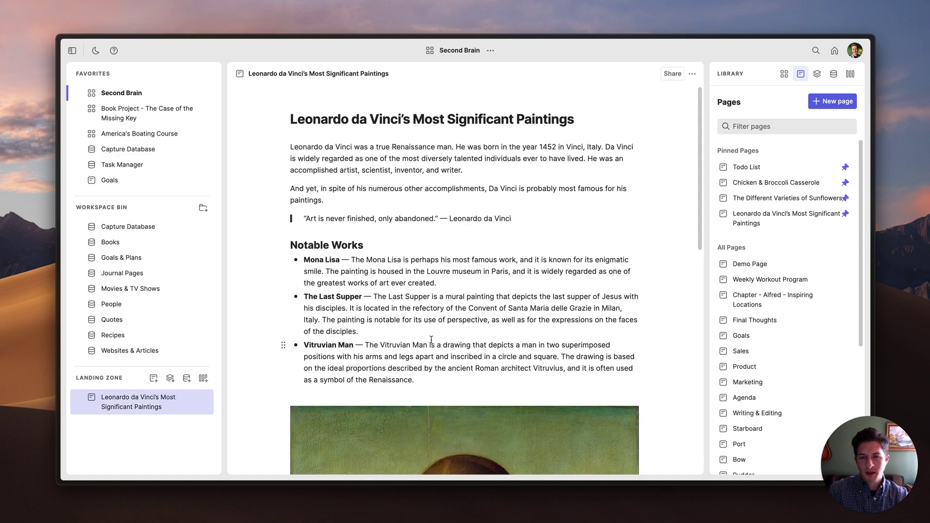
click(446, 203)
key(Return)
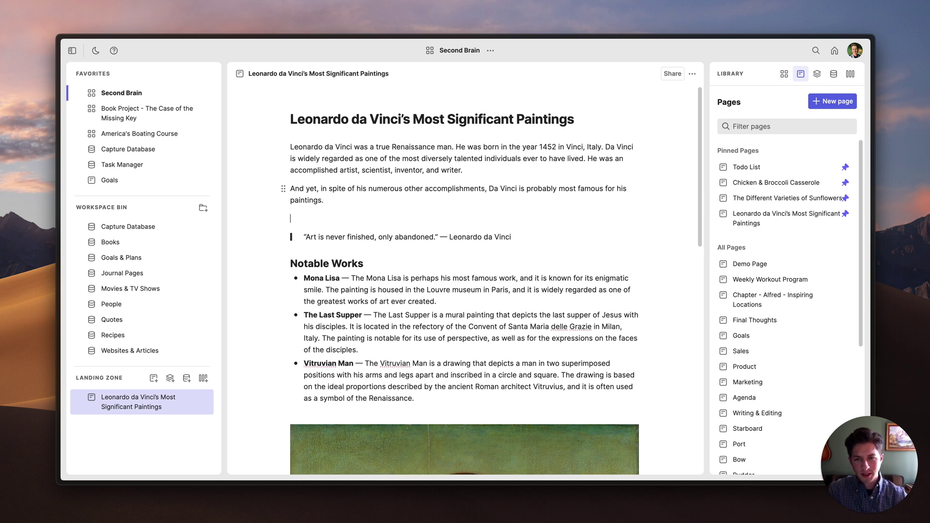
text(/)
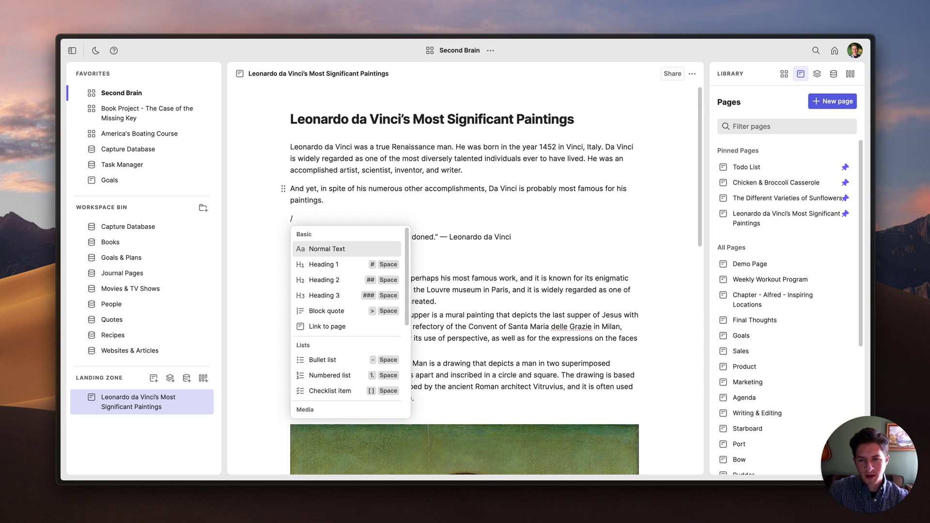
key(Down)
key(Down)
key(Down)
key(Down)
key(Down)
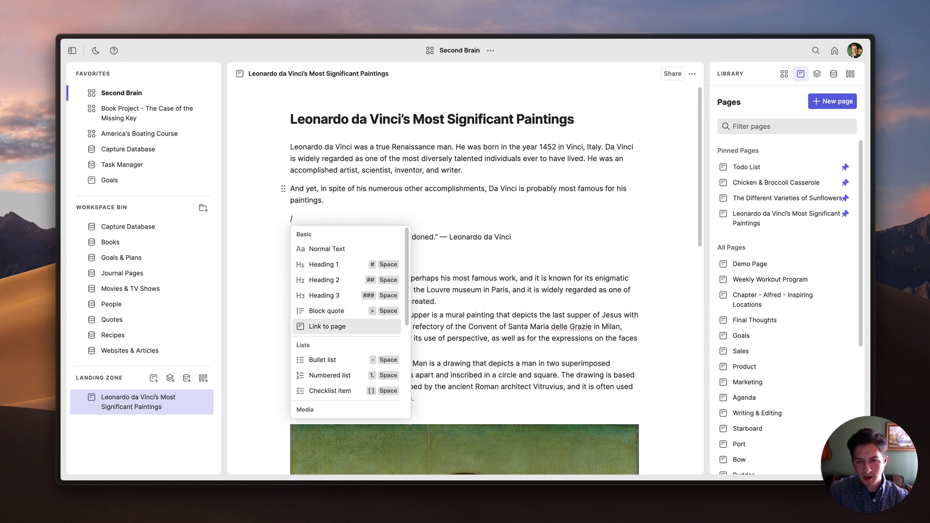
key(Up)
key(Up)
key(Up)
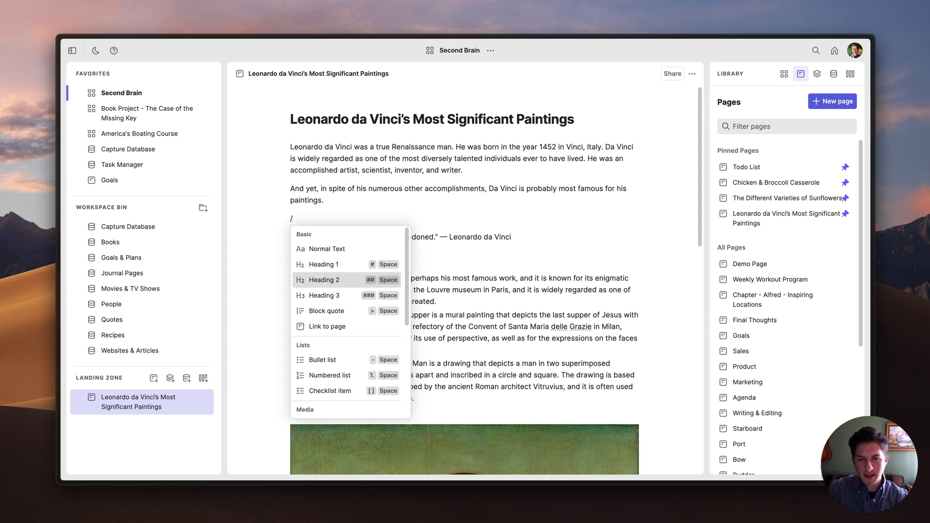
key(Return)
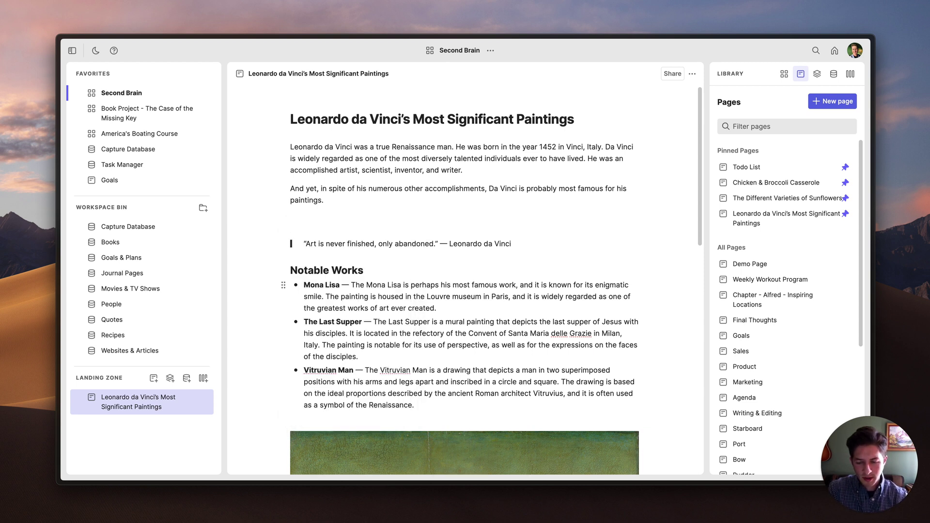
text(Famous)
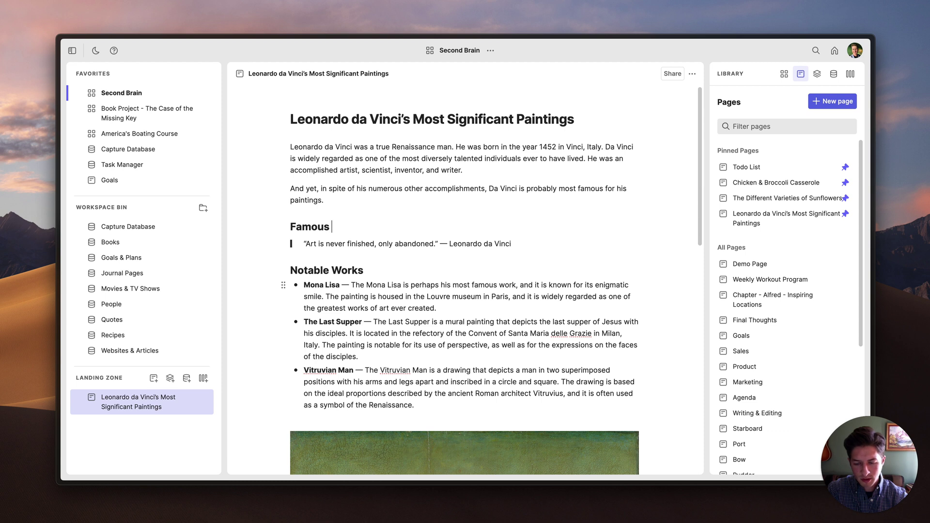
text( Quotes)
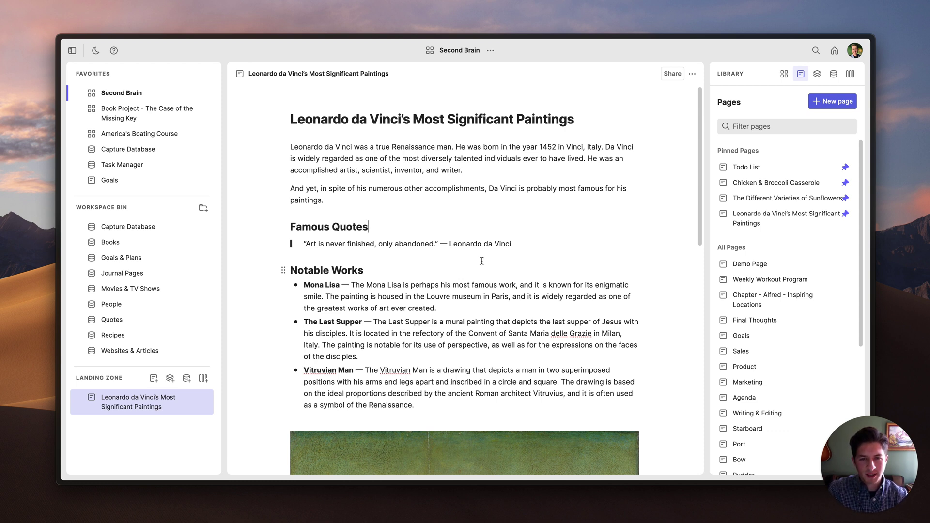
Make the attribution "Leonardo da Vinci" in the block quote under Famous Quotes bold and italic
drag(513, 243, 450, 246)
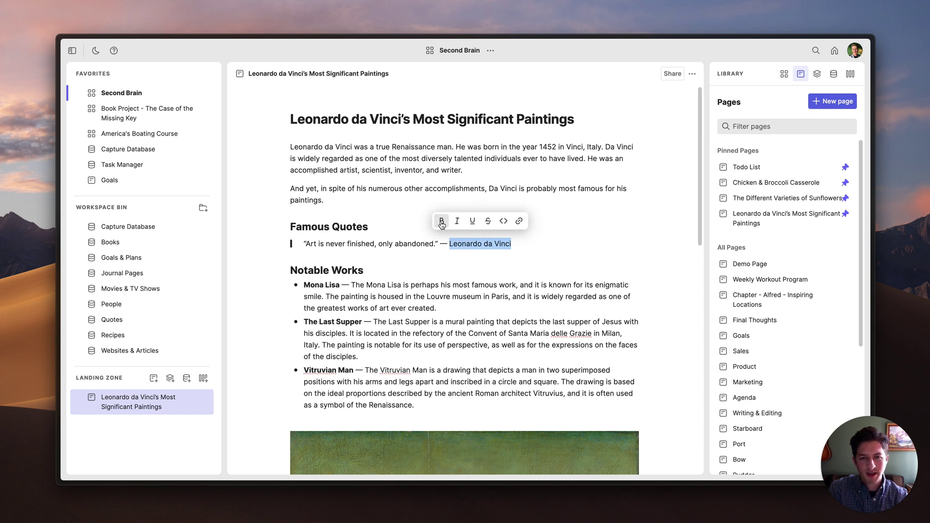
click(442, 221)
click(457, 221)
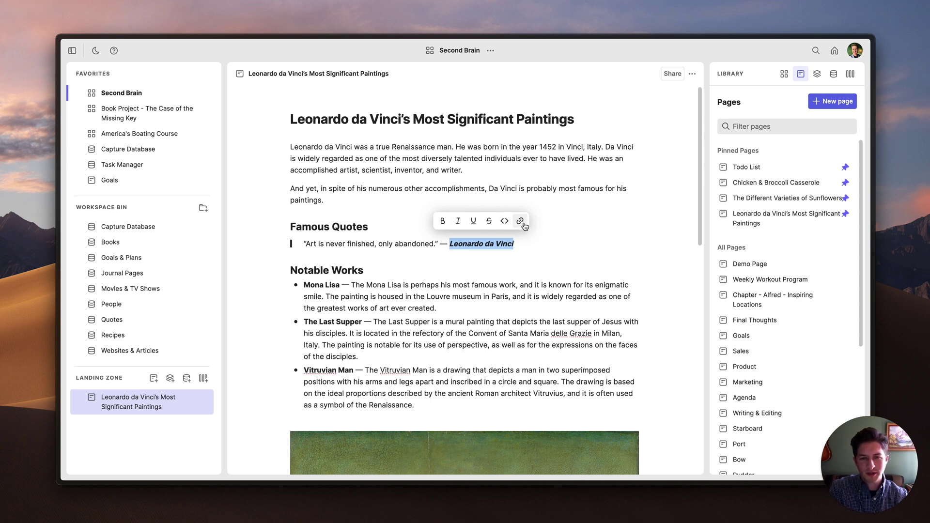
click(531, 243)
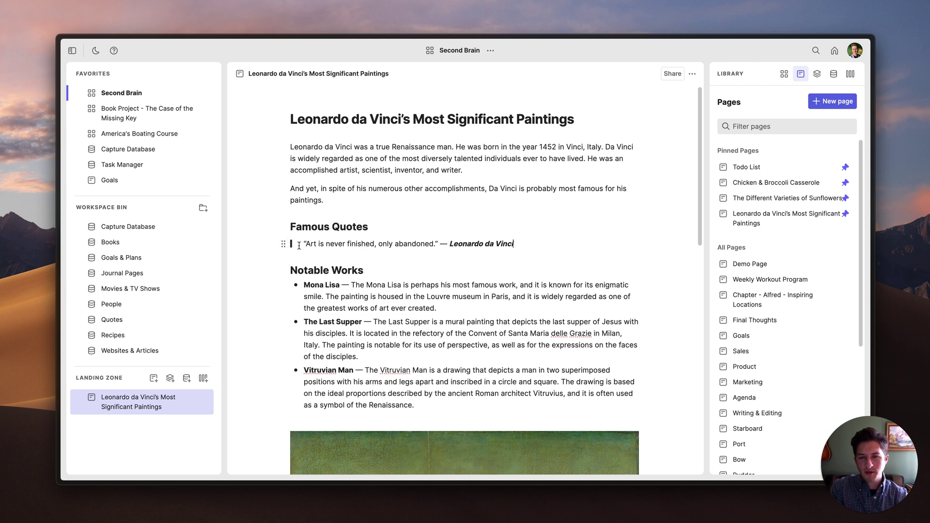
Convert the block quote under Famous Quotes to a Checklist item and back to the Quote style
click(283, 244)
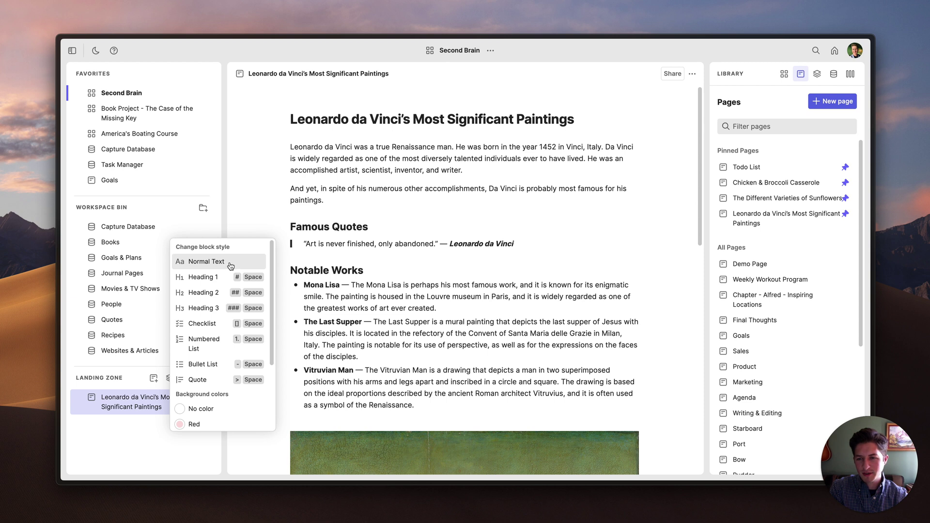
click(201, 323)
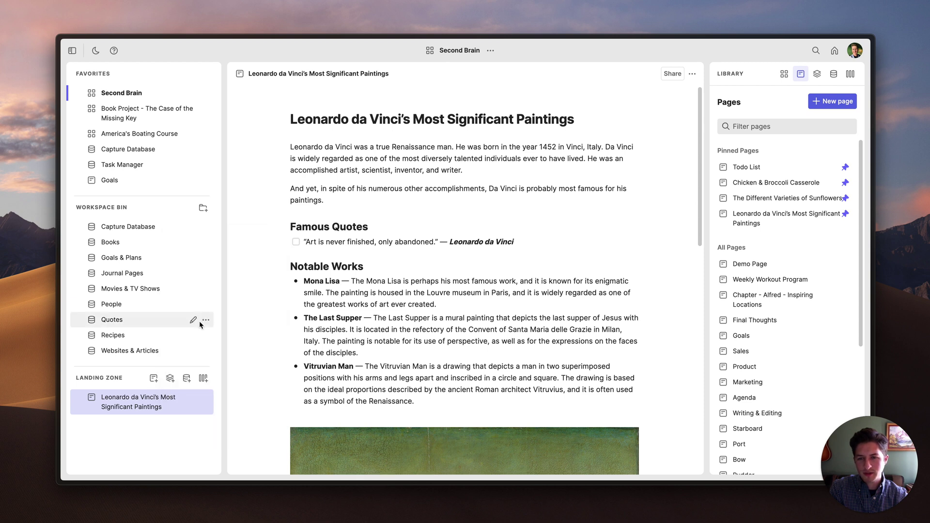
click(304, 244)
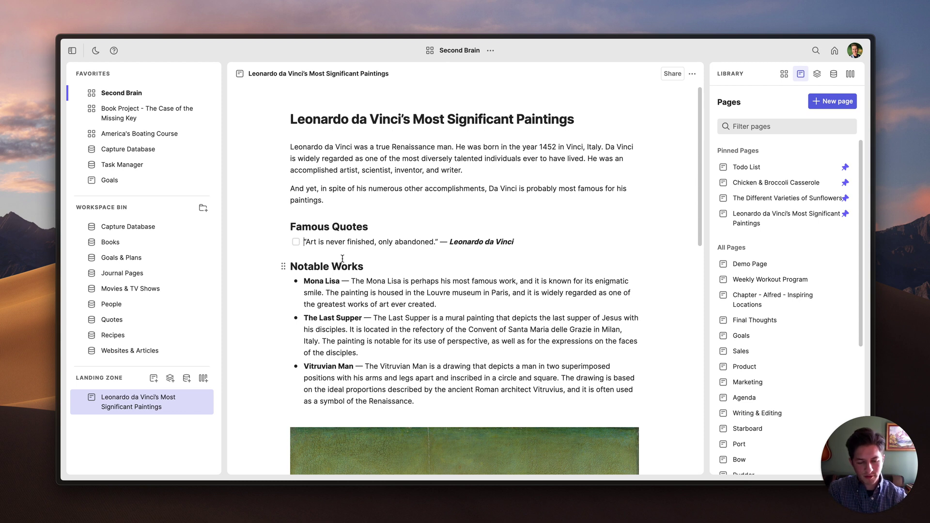
text(>)
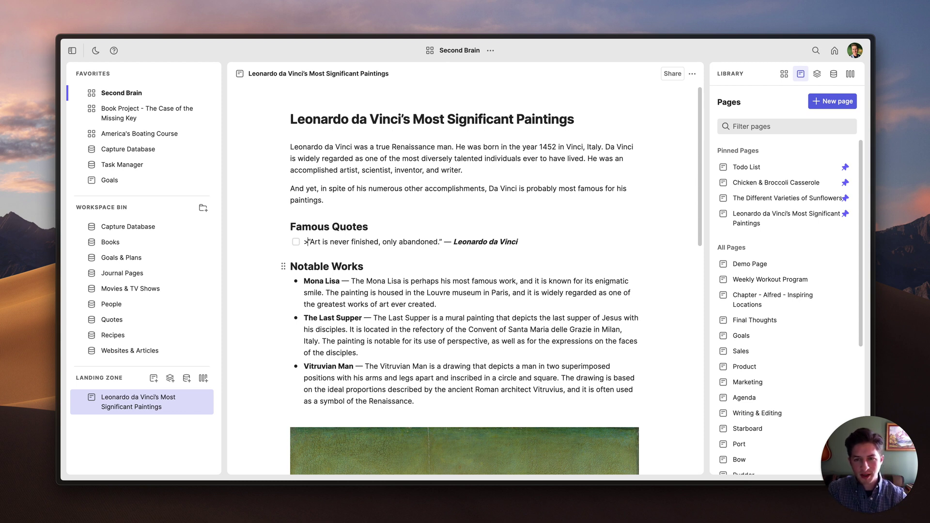
key(space)
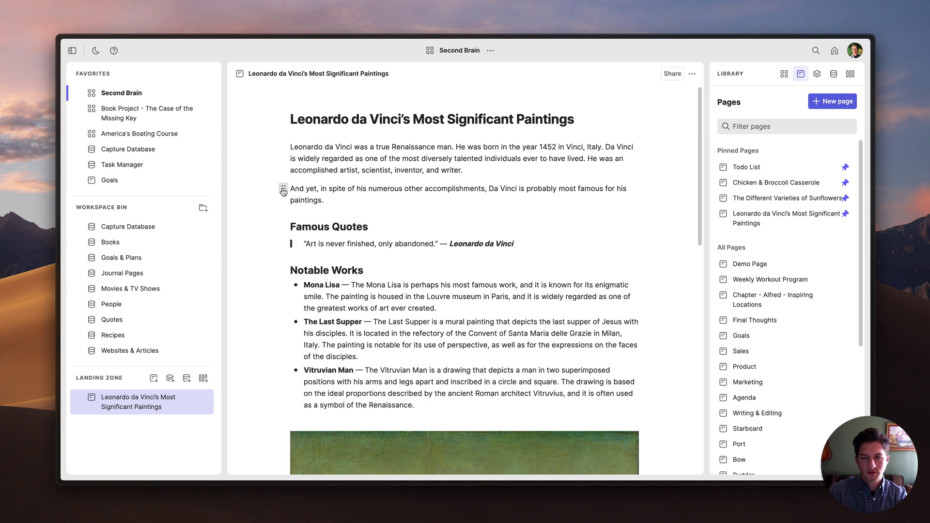
drag(284, 192, 301, 181)
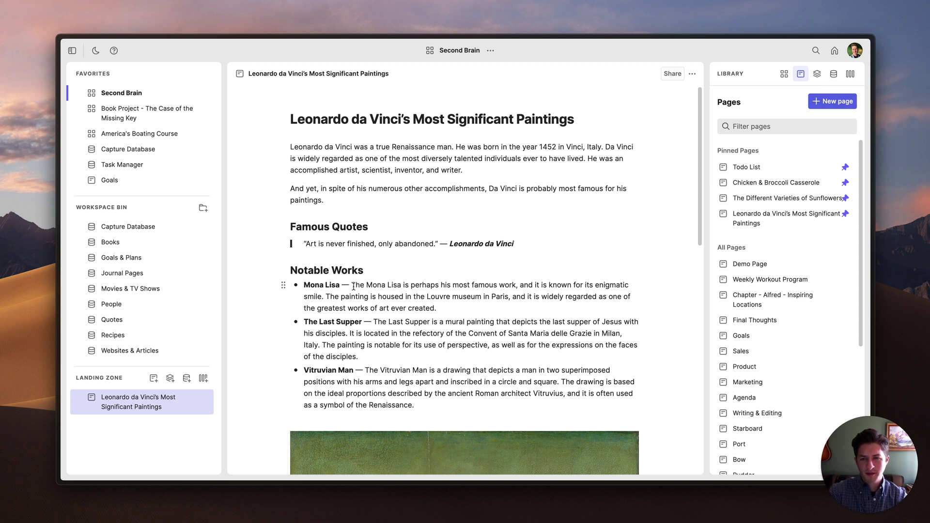
Nest the Mona Lisa bullet under the Notable Works heading, collapse and expand that heading, and unnest the bullet
key(Tab)
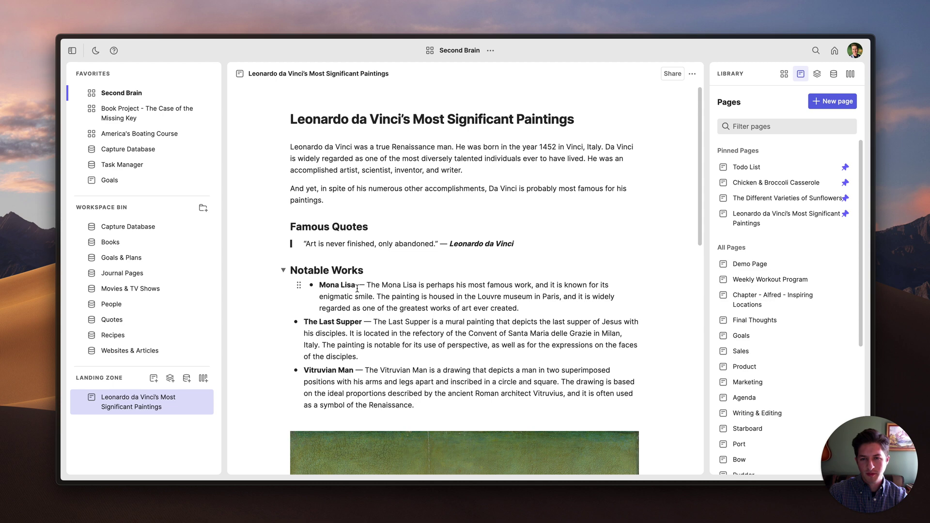
click(284, 271)
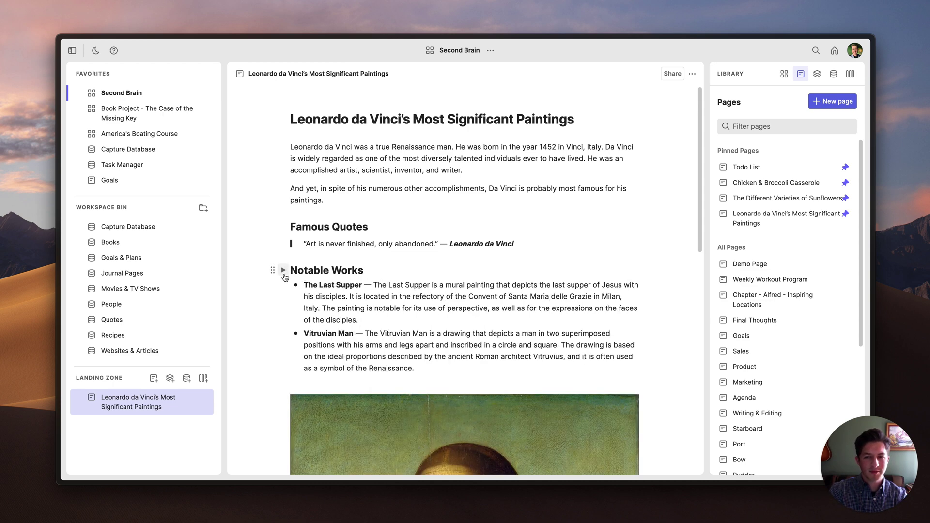
click(284, 271)
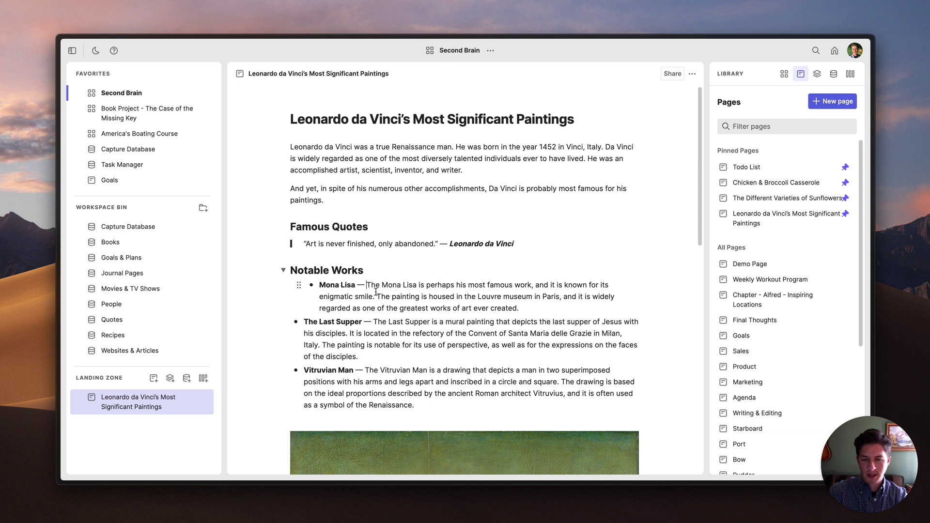
key(shift+Tab)
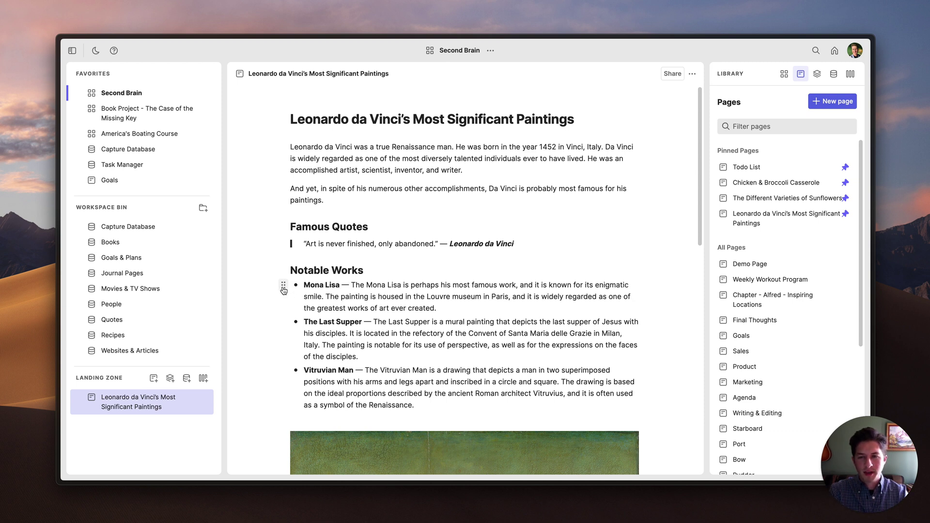
Move the Mona Lisa bullet block onto the Notable Works heading as its child and outdent it back to the original level
drag(284, 285, 327, 273)
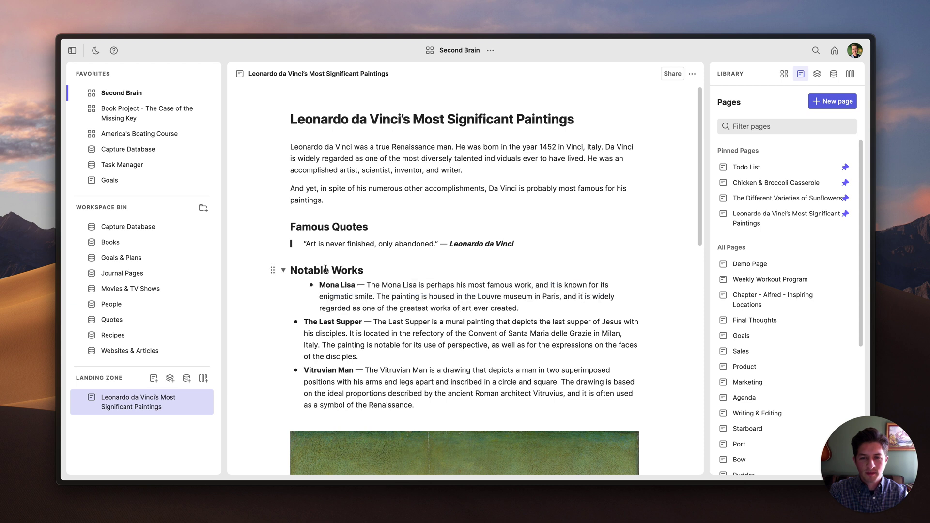
click(368, 287)
key(shift+Tab)
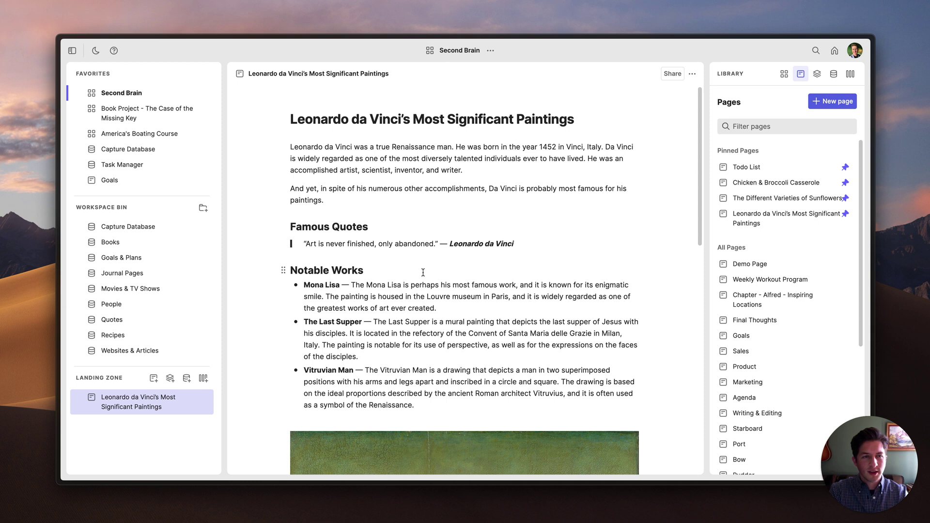
Open the pinned stack Acme Company - Q2 Plan - 2024 from the library and show its table of contents
click(816, 77)
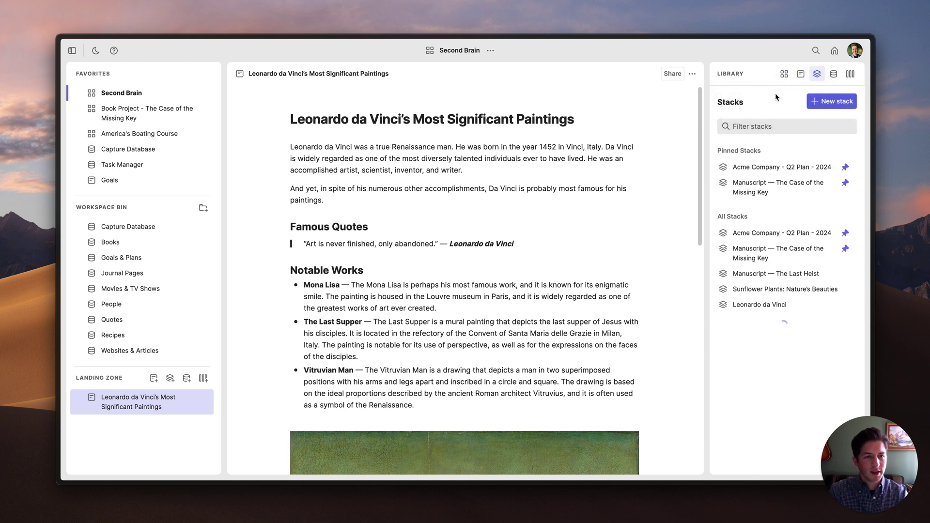
click(789, 170)
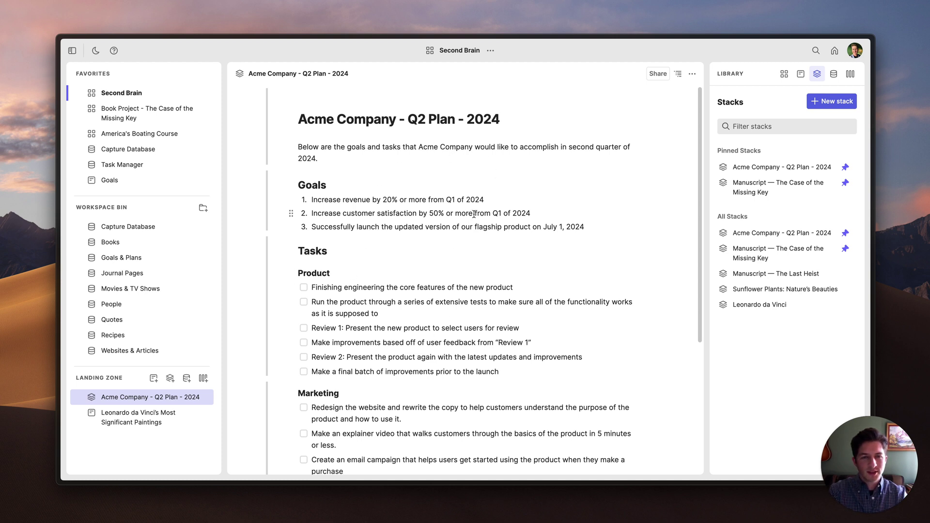
click(678, 74)
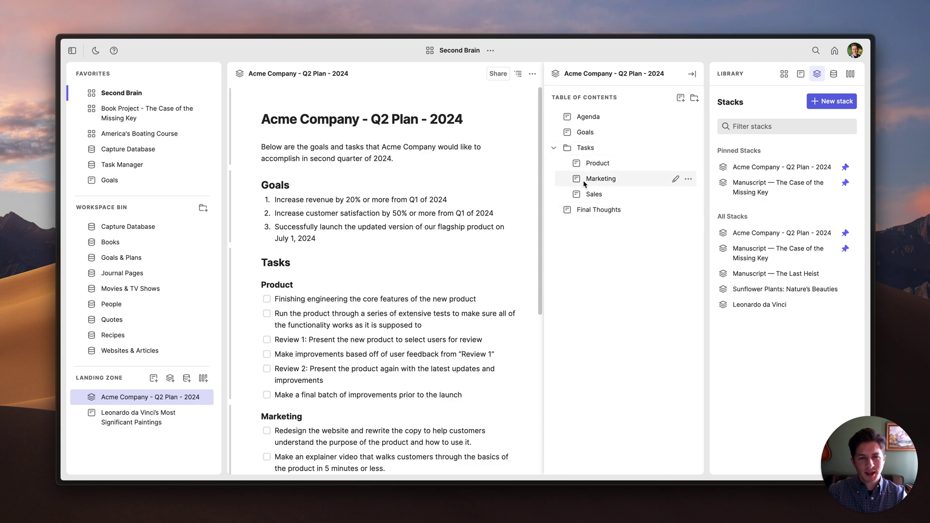
Go to the stack's Final Thoughts page, add a test line "asdlkjsdflkj" below its paragraph, and delete that line
click(599, 212)
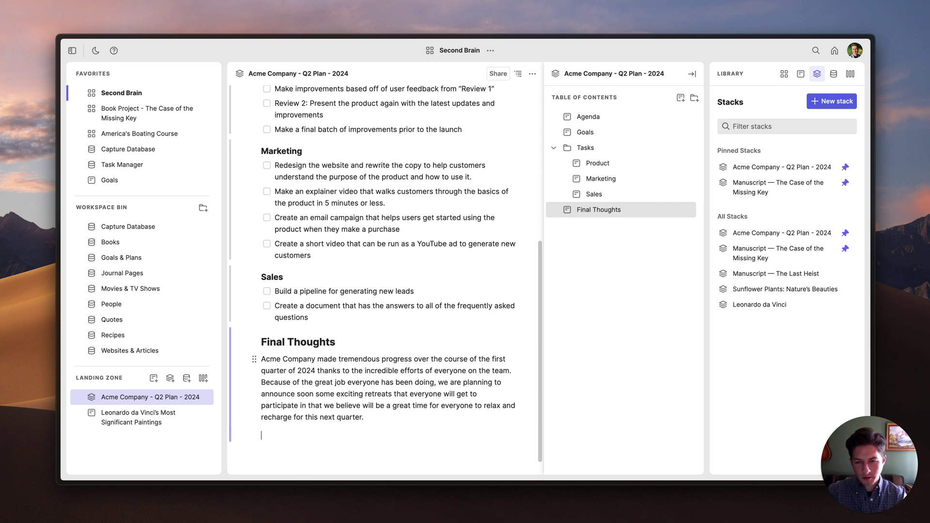
text(asdlkjsdflkj)
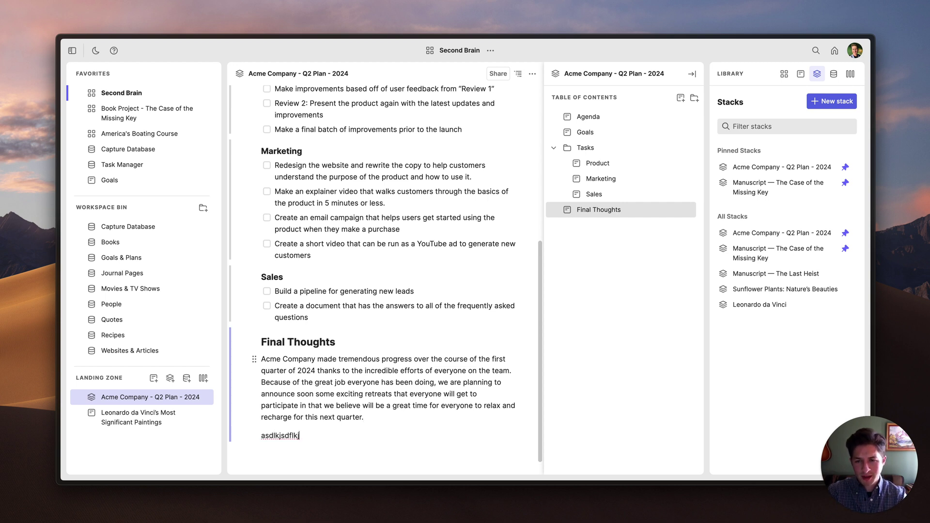
key(BackSpace)
key(BackSpace)
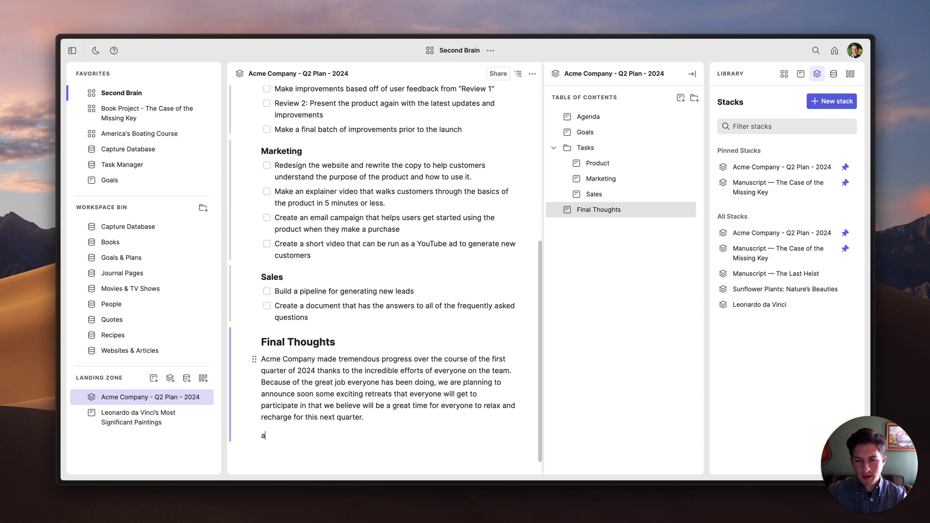
key(BackSpace)
key(BackSpace)
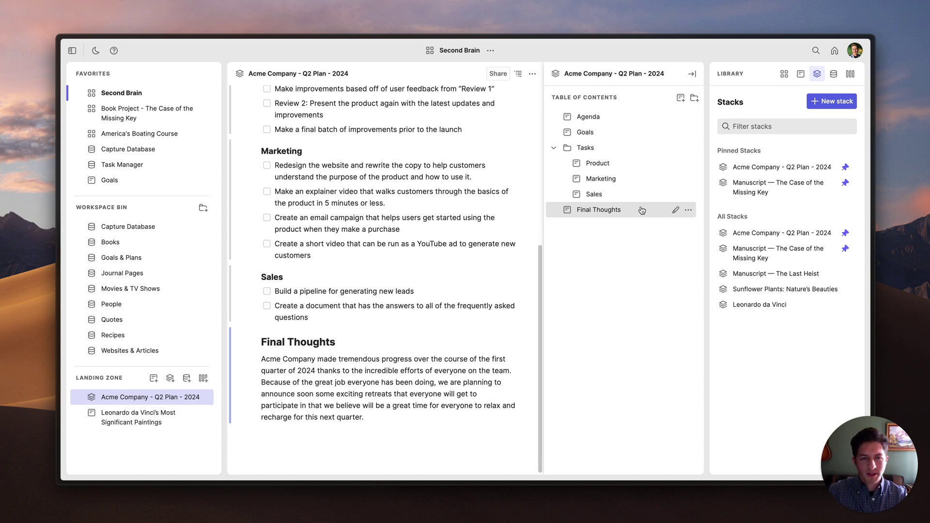
In the stack's table of contents, move Sales above Marketing in the Tasks folder and add a new page named "Page A"
drag(618, 195, 625, 171)
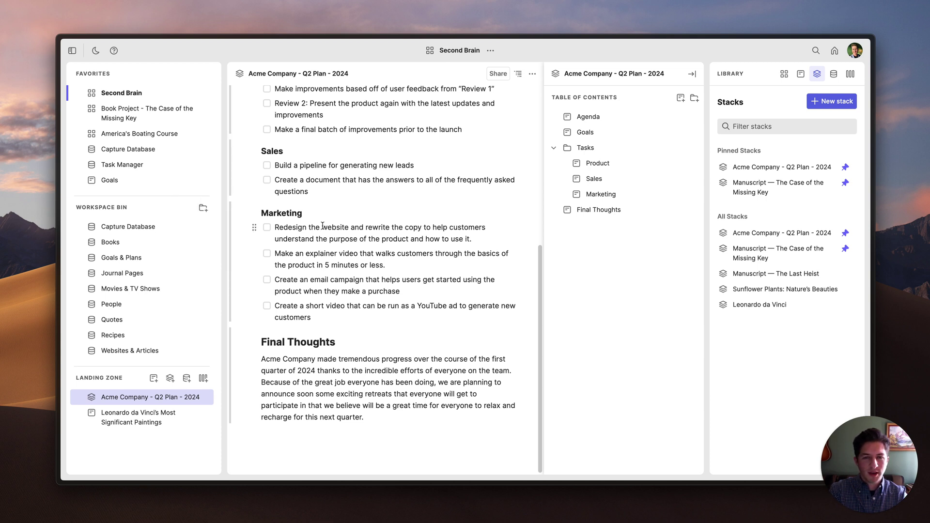
click(681, 98)
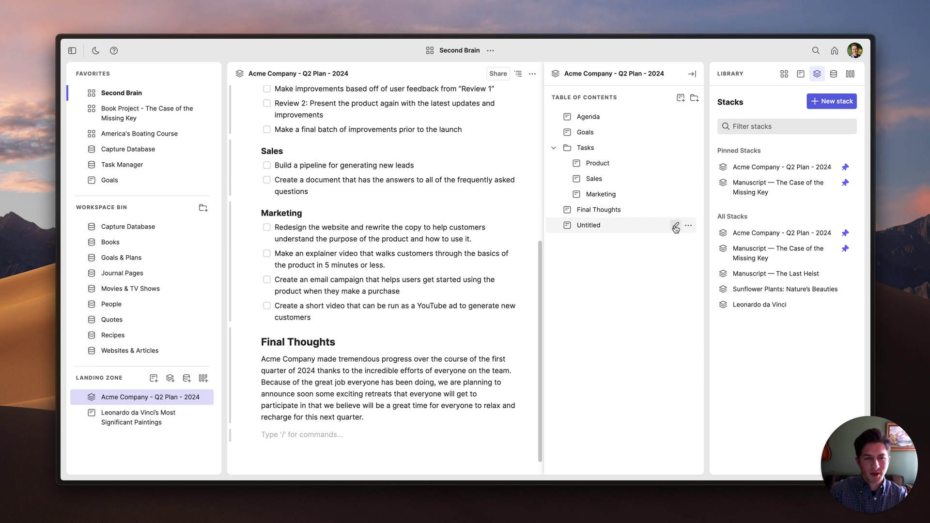
double_click(675, 226)
text(Page A)
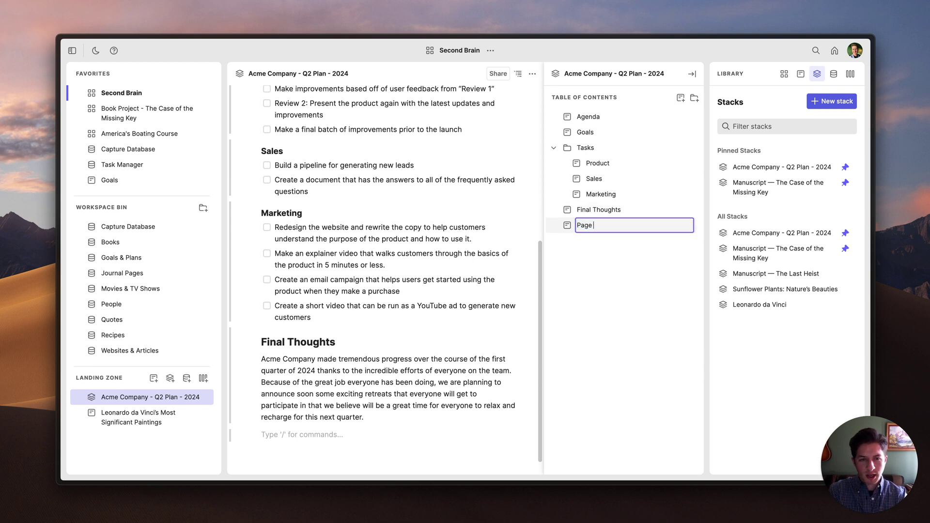
key(Return)
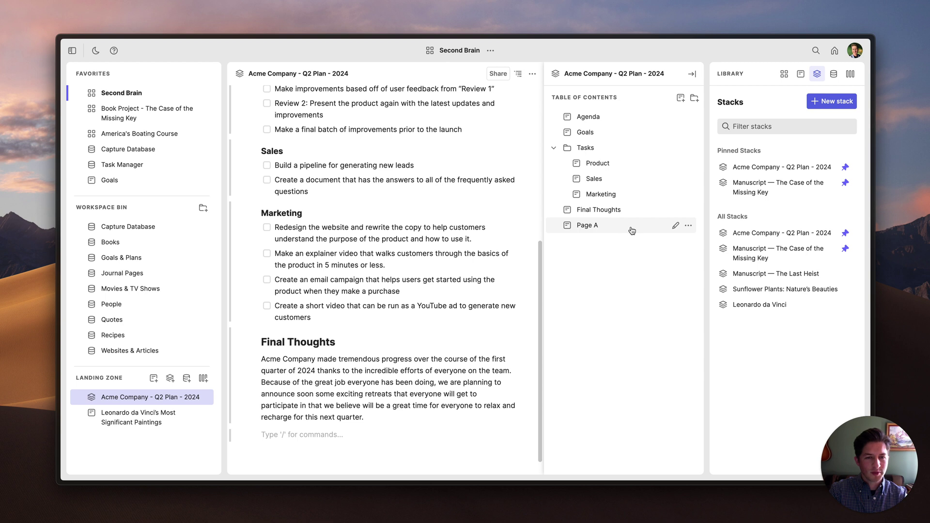
Remove Page A from the stack without deleting it and jump to the Agenda page
click(689, 226)
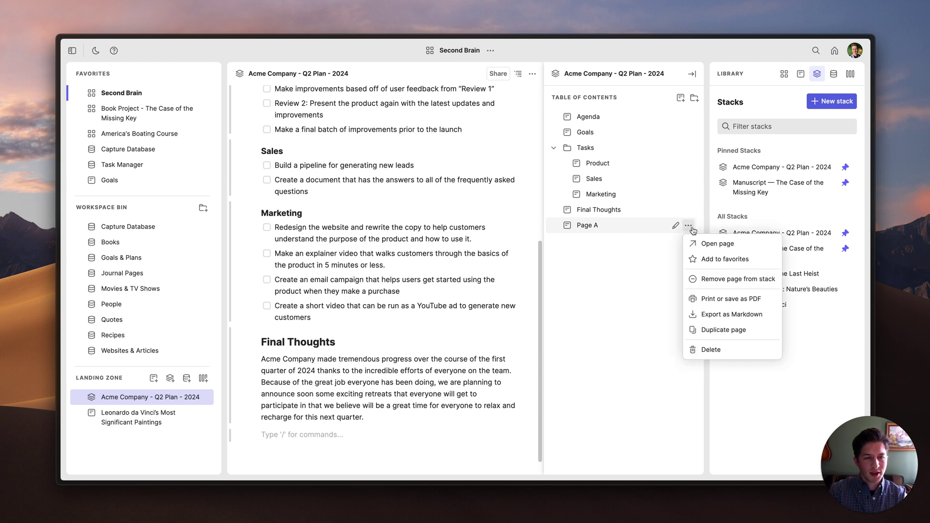
click(717, 280)
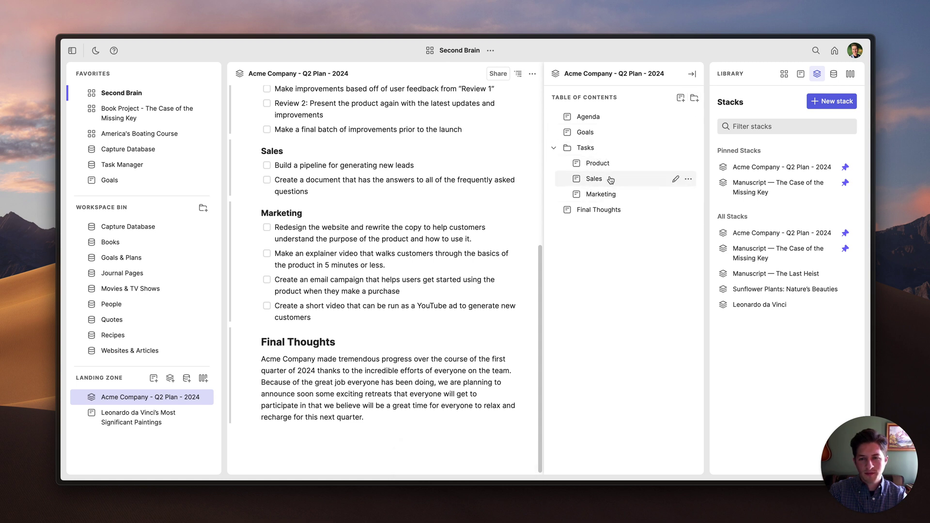
click(608, 122)
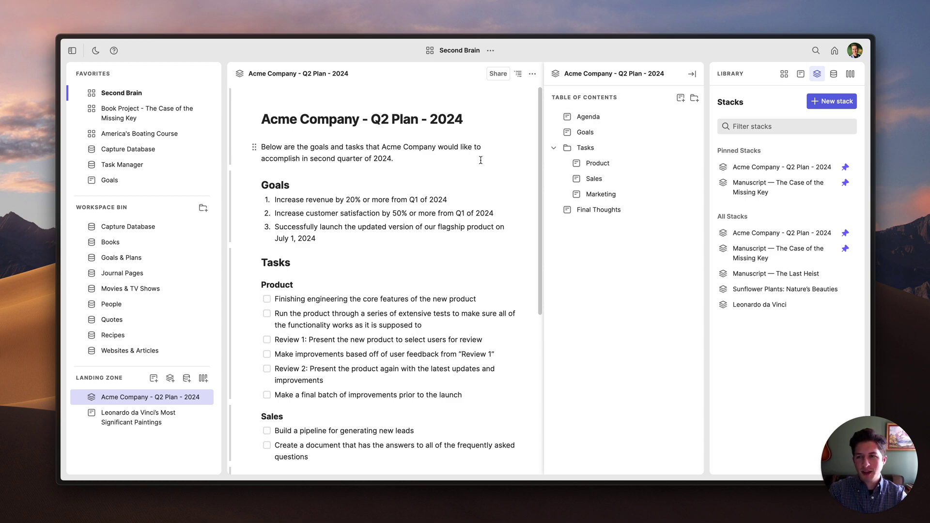
Switch to the Book Project - The Case of the Missing Key workspace and view the whole Chapter — Alfred board with board contents and library hidden
click(152, 116)
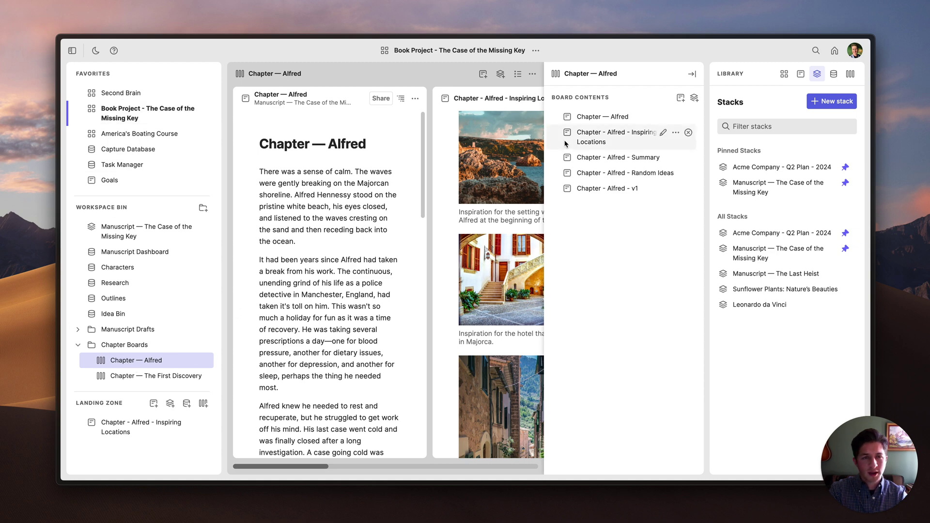
click(692, 74)
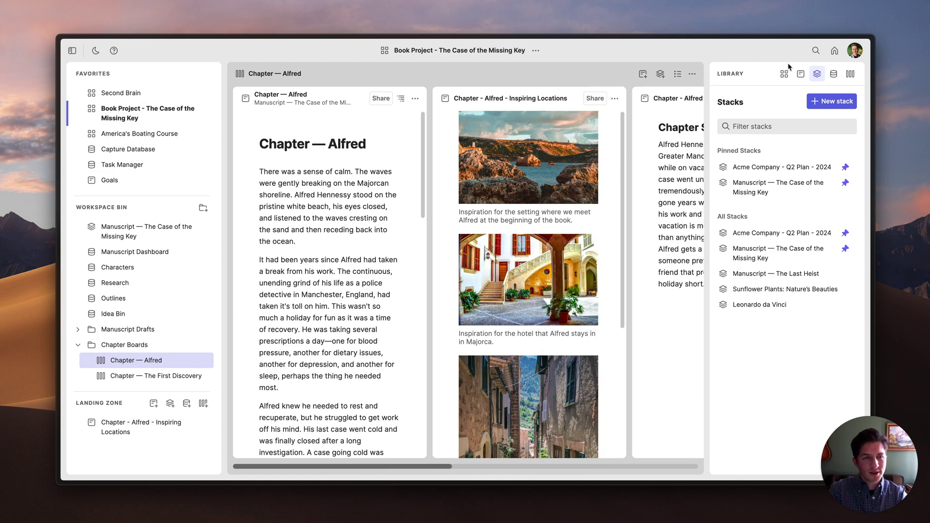
click(832, 52)
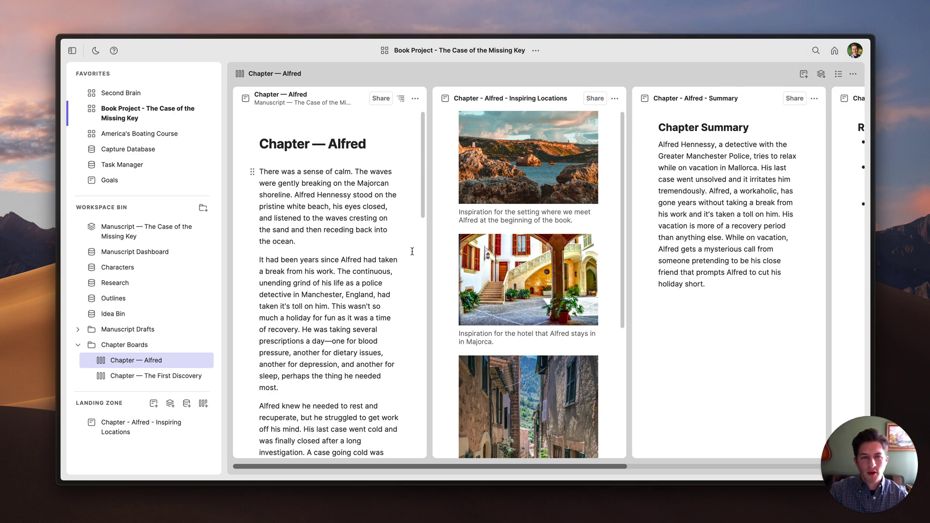
scroll(540, 153, right, 5)
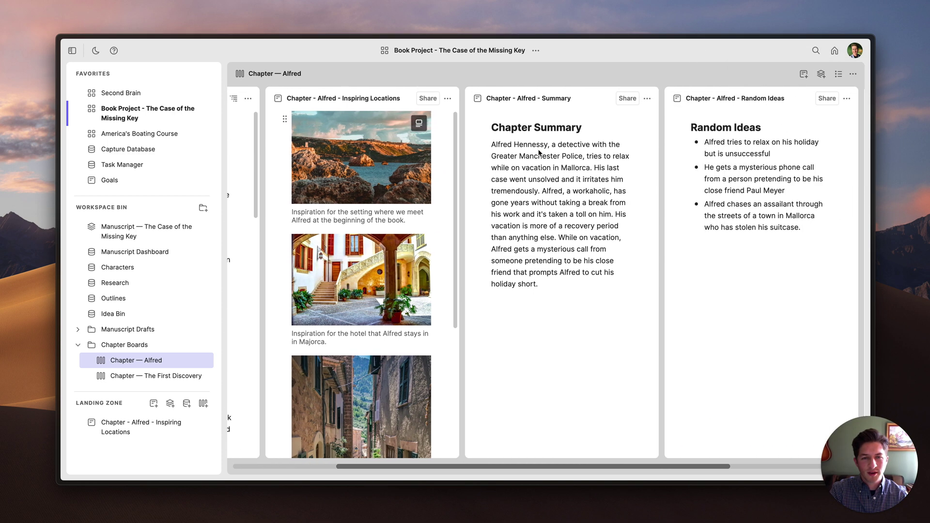
scroll(540, 153, right, 5)
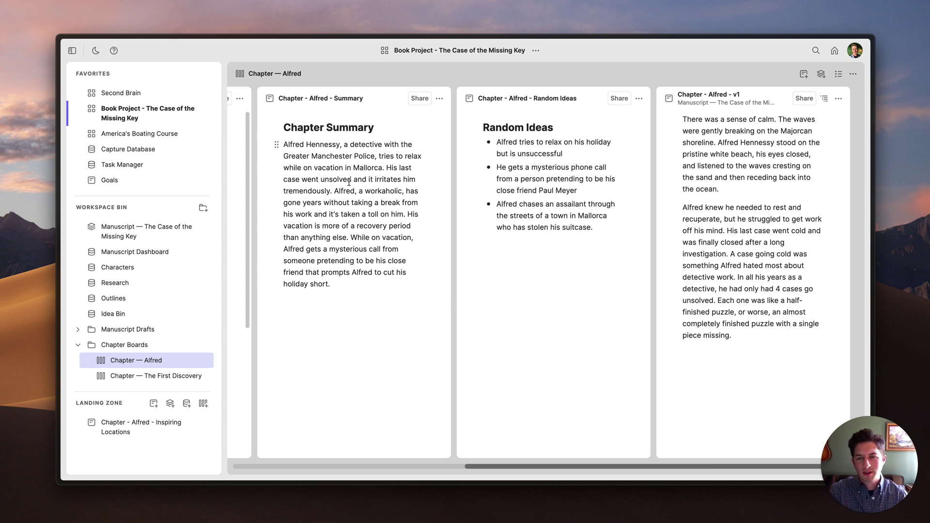
scroll(359, 237, left, 10)
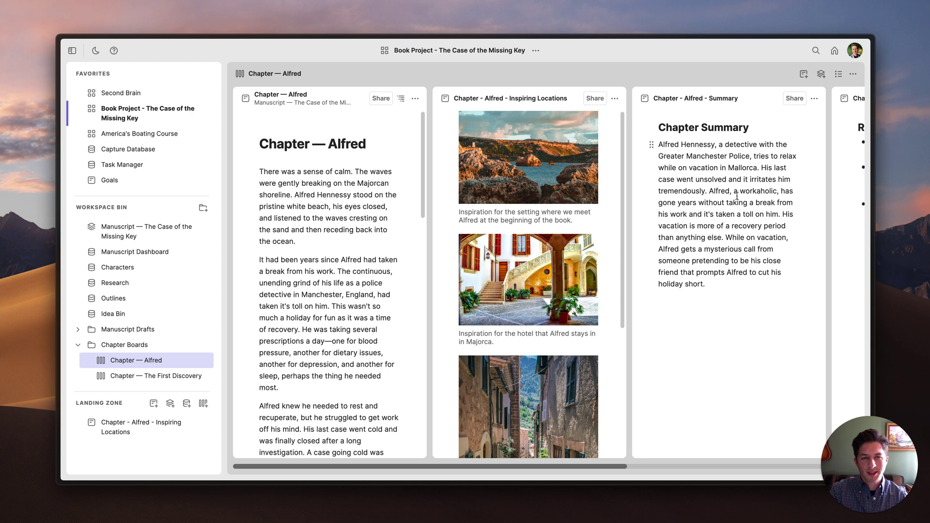
Show the board's contents and move the Chapter — Alfred page below Chapter - Alfred - Inspiring Locations
scroll(693, 279, right, 5)
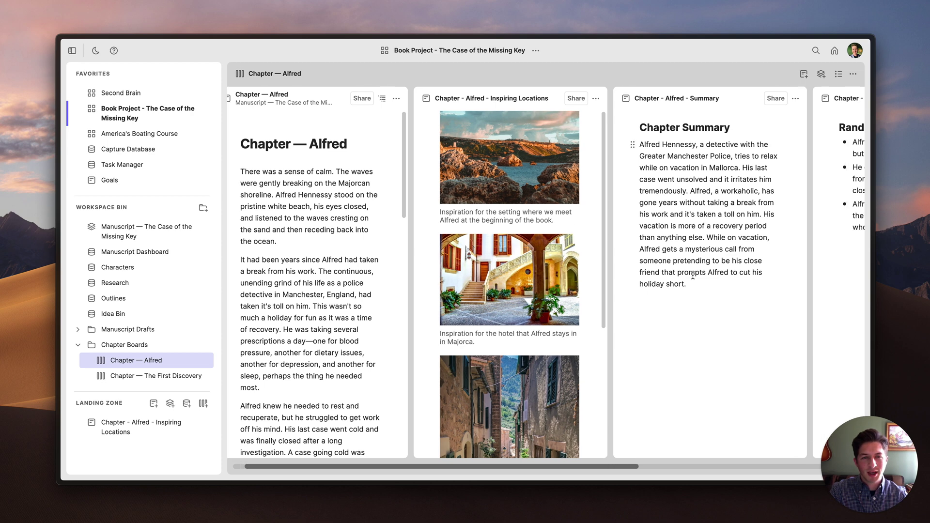
scroll(693, 279, right, 10)
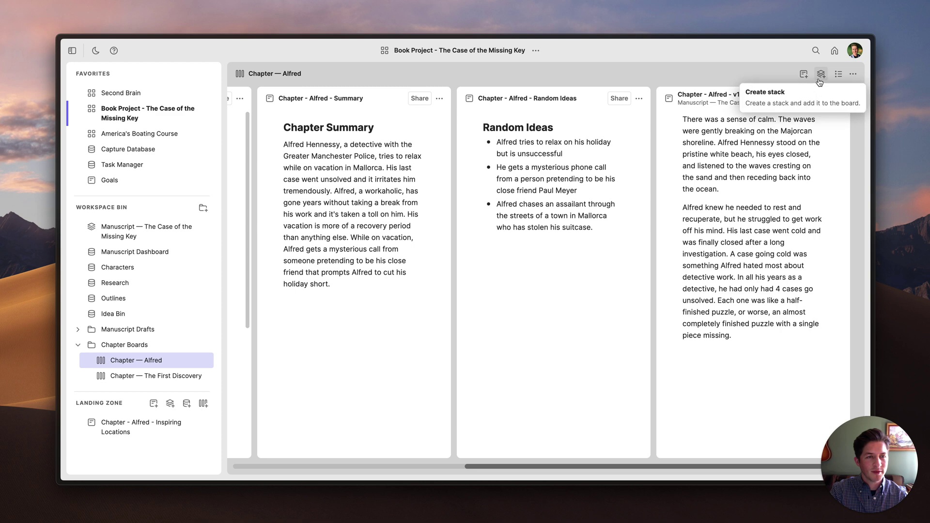
scroll(570, 141, left, 10)
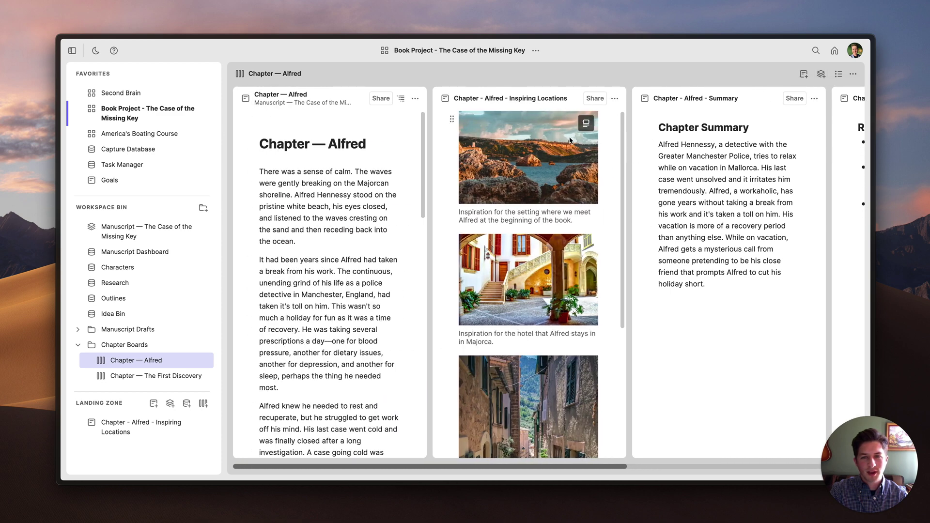
click(839, 75)
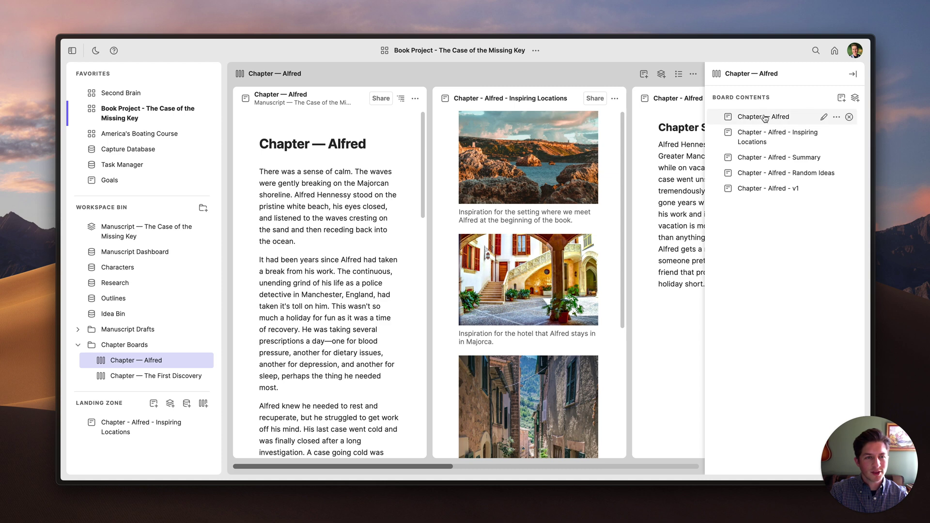
drag(764, 119, 764, 153)
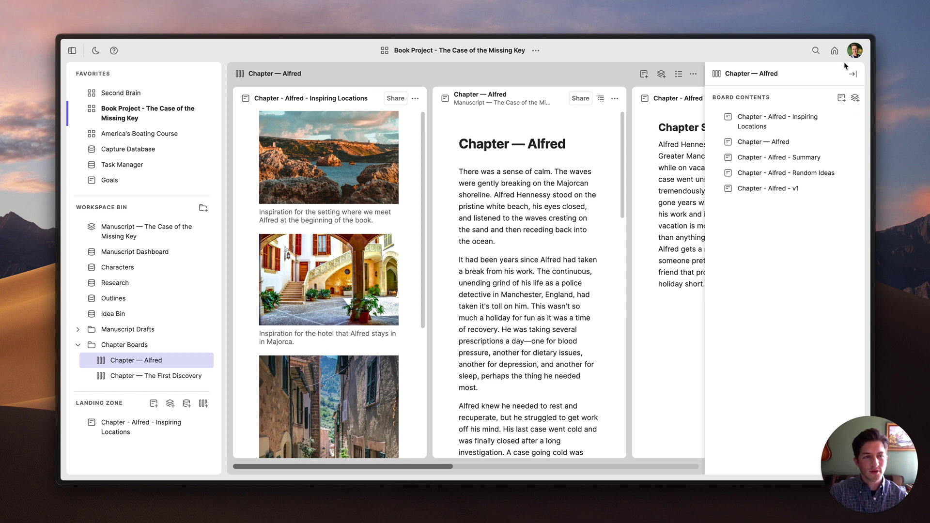
Add the Todo List page from the library as the first item of the Chapter — Alfred board, and remove it from the board
click(834, 50)
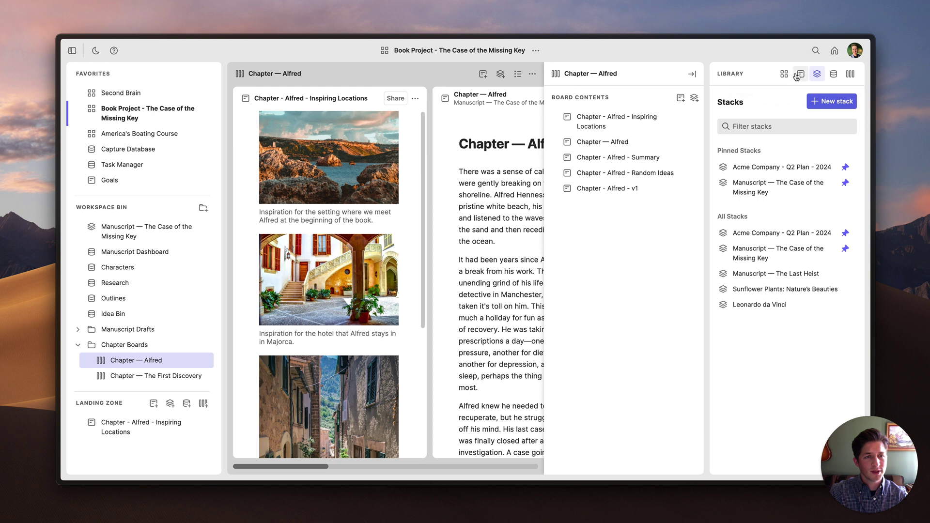
click(797, 75)
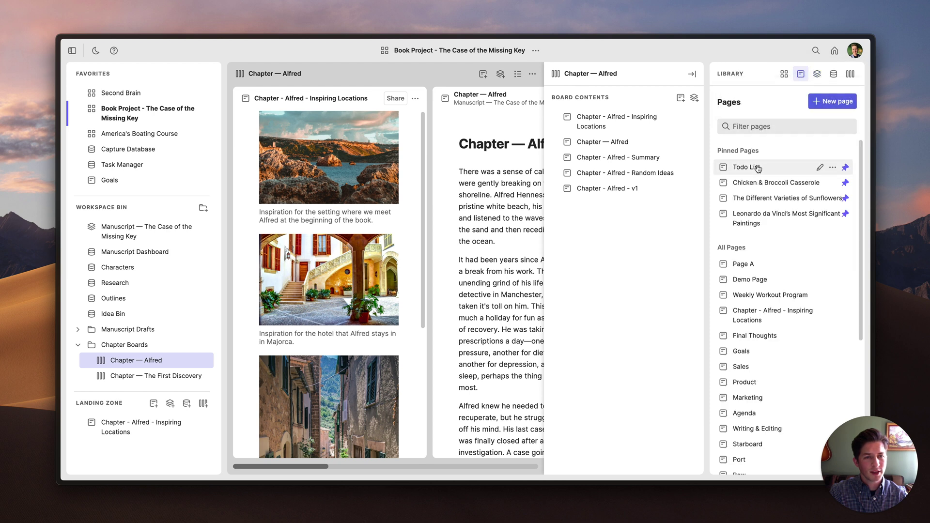
drag(758, 168, 634, 110)
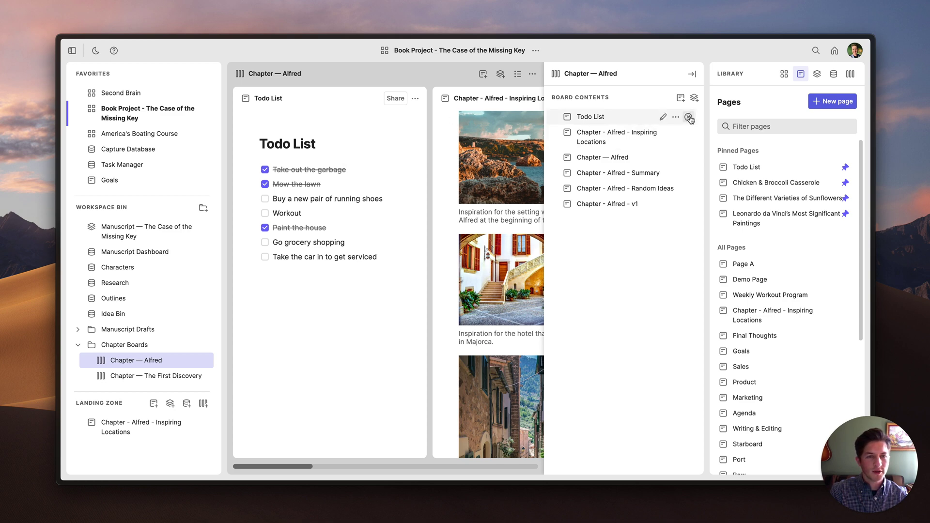
click(688, 117)
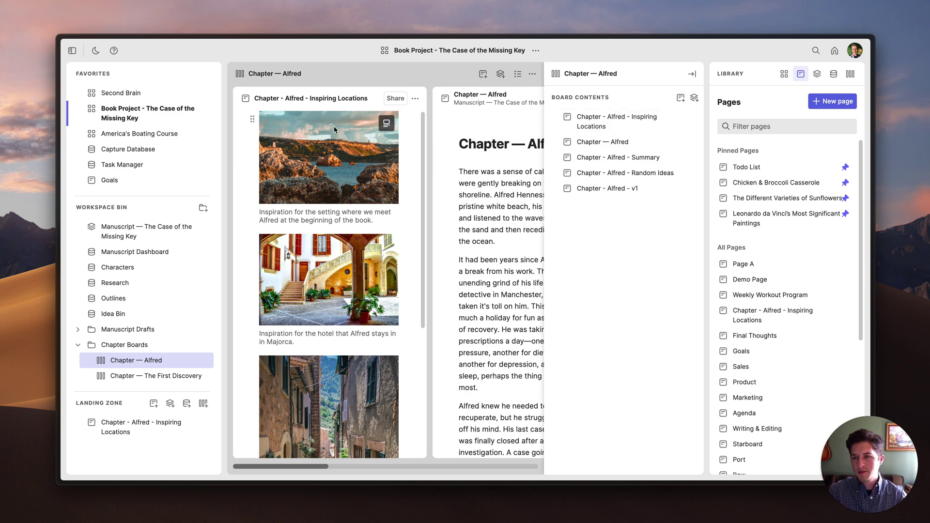
Open the Capture Database and filter it to records where Content Type is Note
click(128, 150)
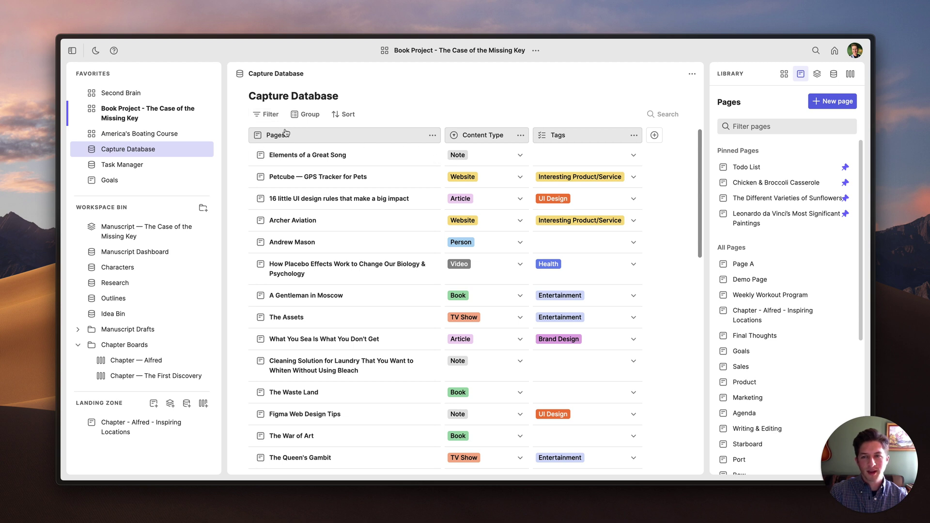
click(267, 116)
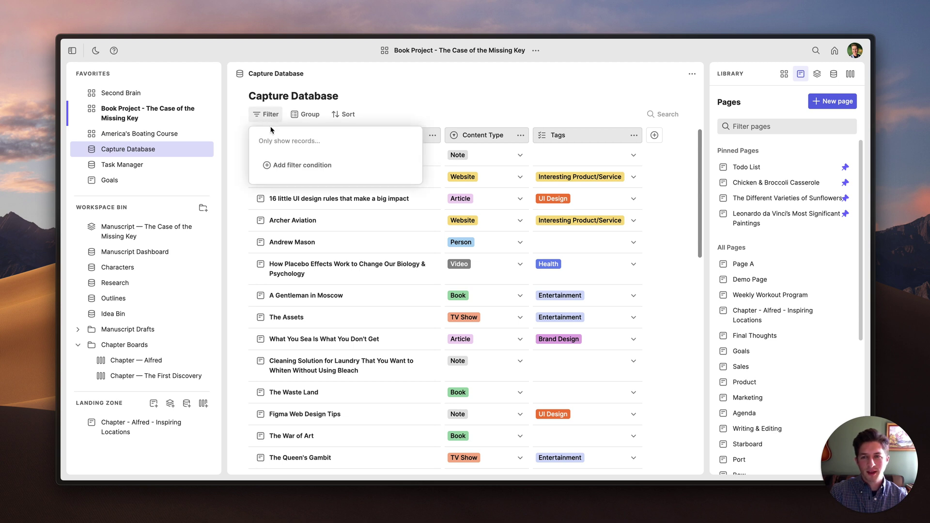
click(275, 165)
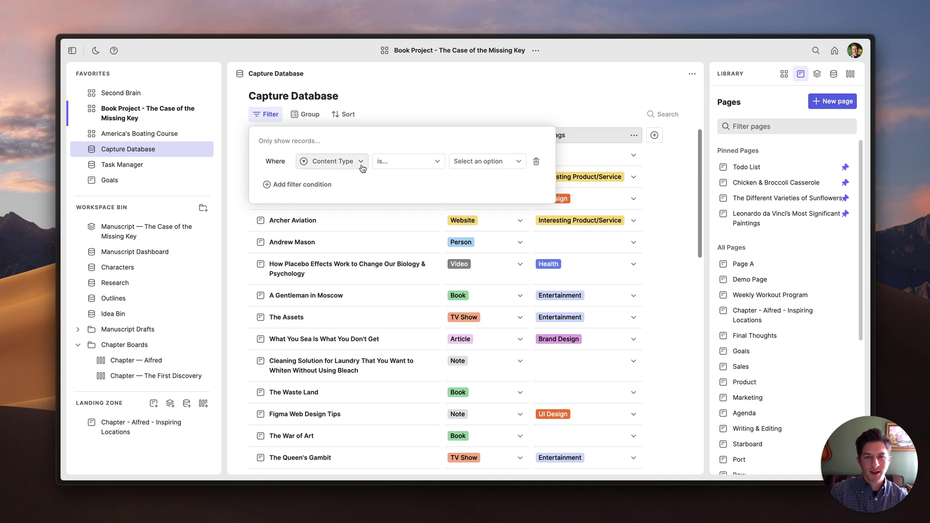
click(495, 166)
click(503, 181)
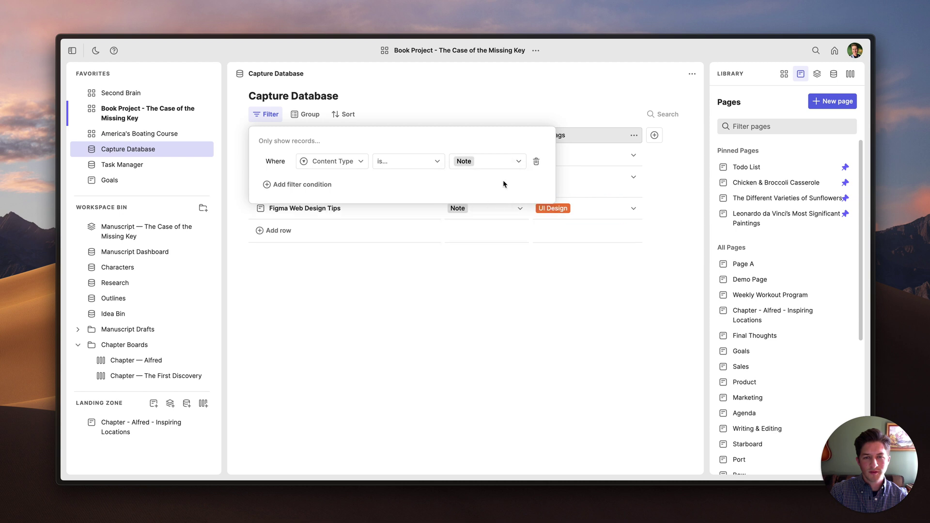
click(487, 277)
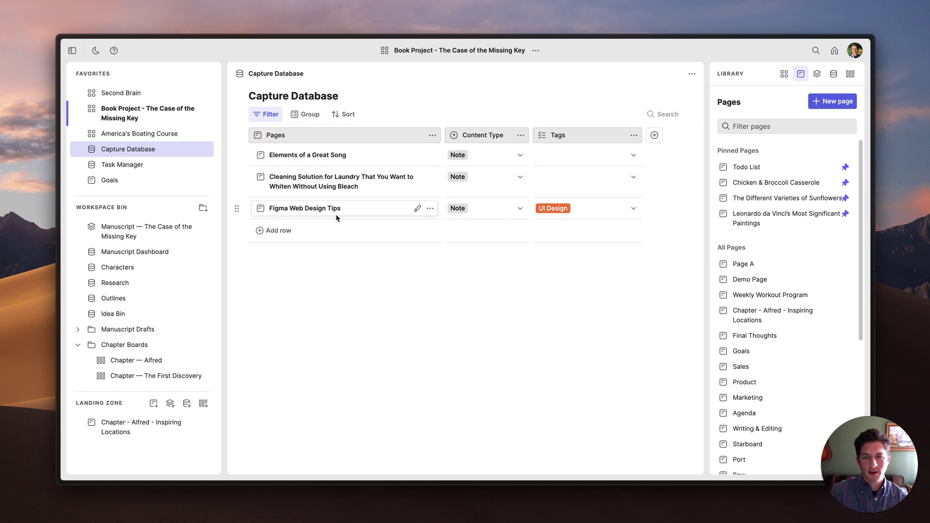
Change the value of the database's Content Type filter to Book
click(266, 115)
click(473, 164)
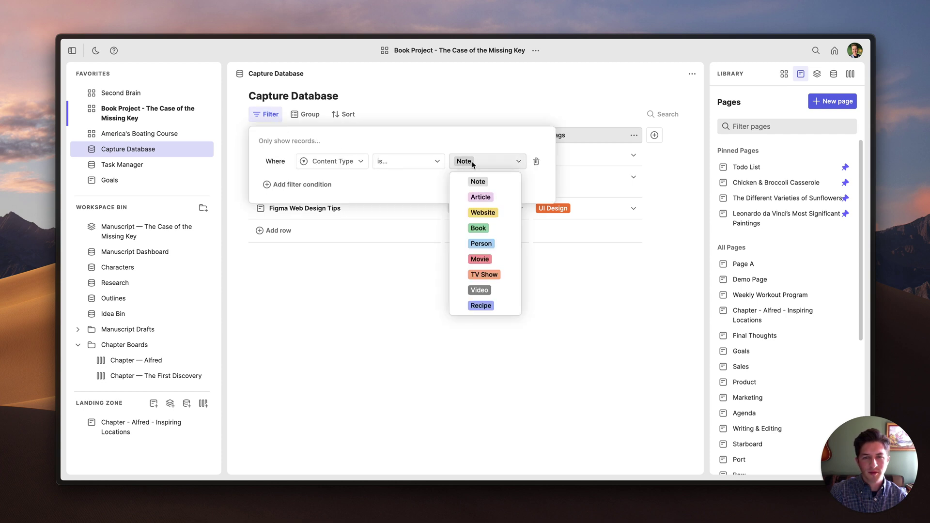
click(478, 228)
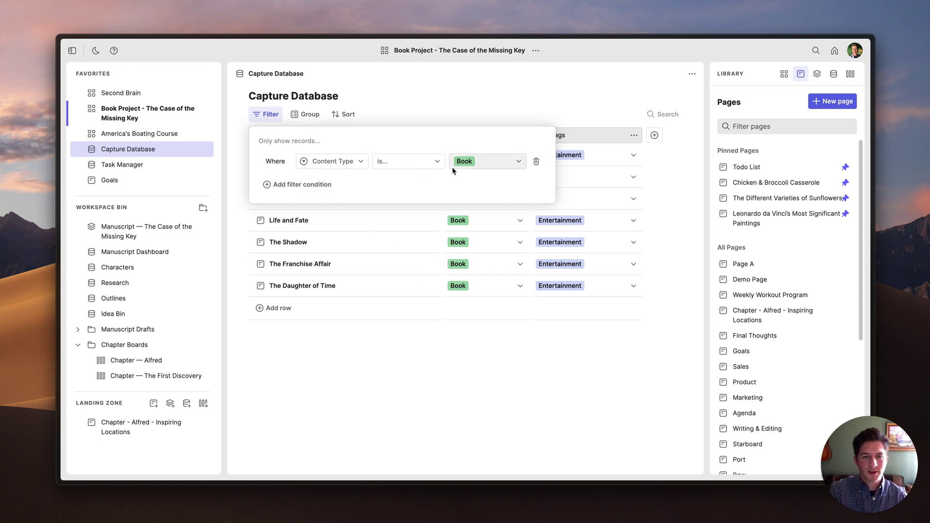
Add a second filter condition, joined with Or, where Content Type is Note
click(291, 184)
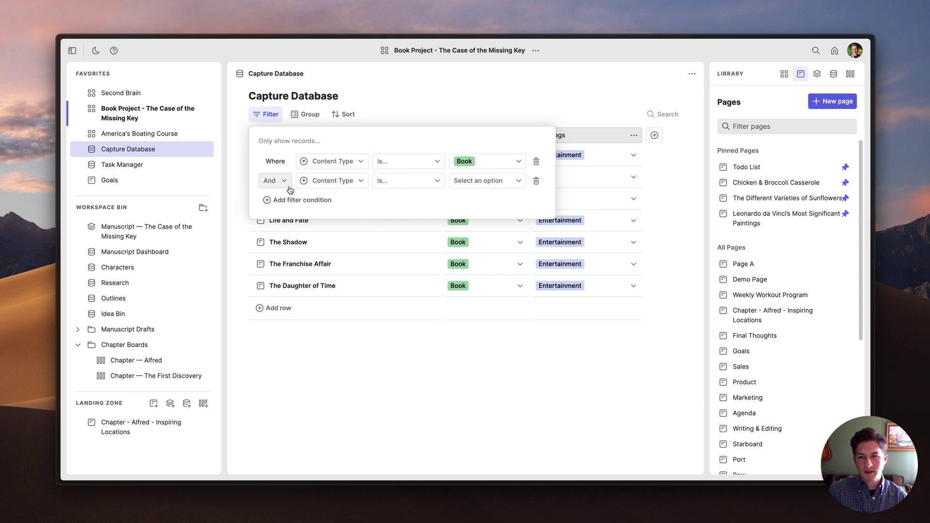
click(286, 183)
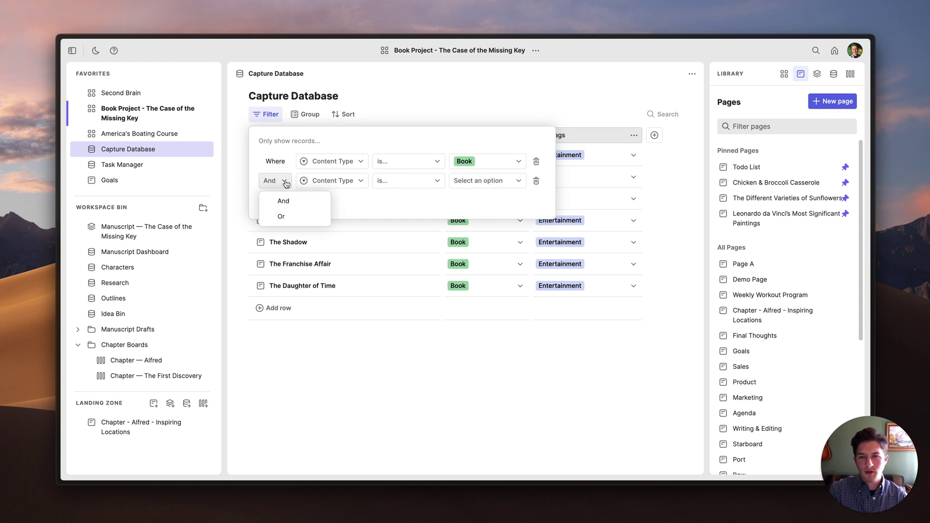
click(285, 218)
click(485, 187)
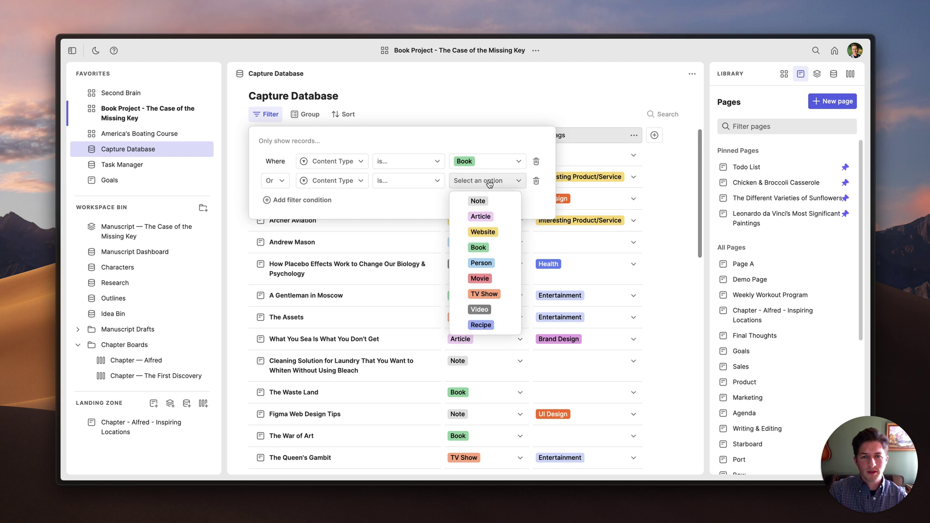
click(490, 205)
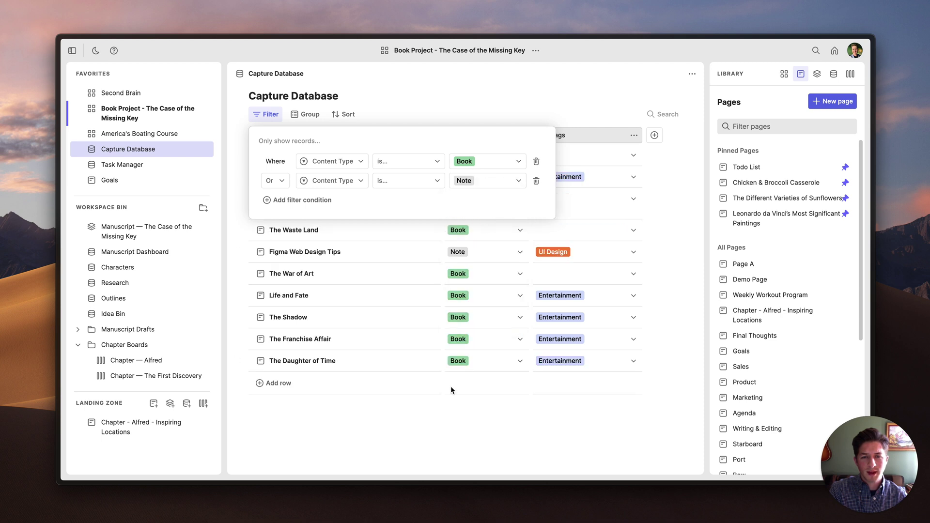
click(454, 411)
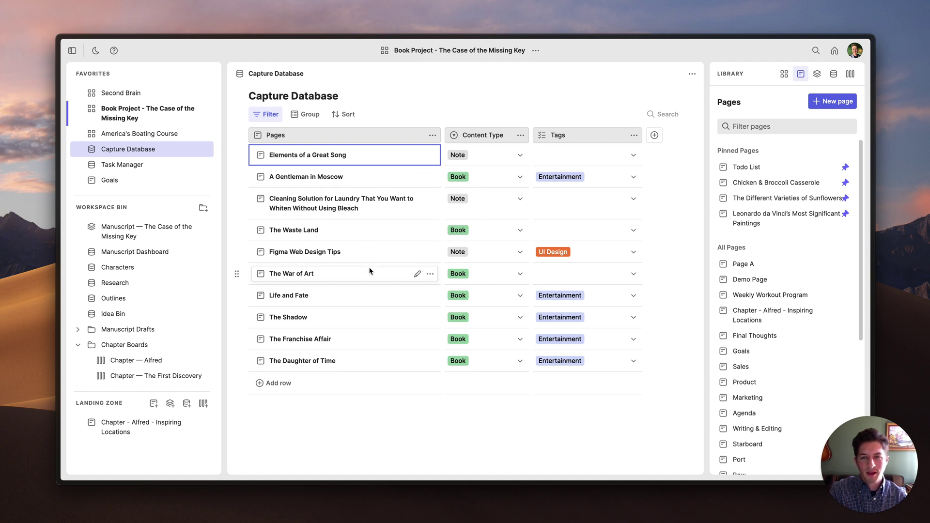
Delete both Content Type filter conditions from the Capture Database
click(275, 116)
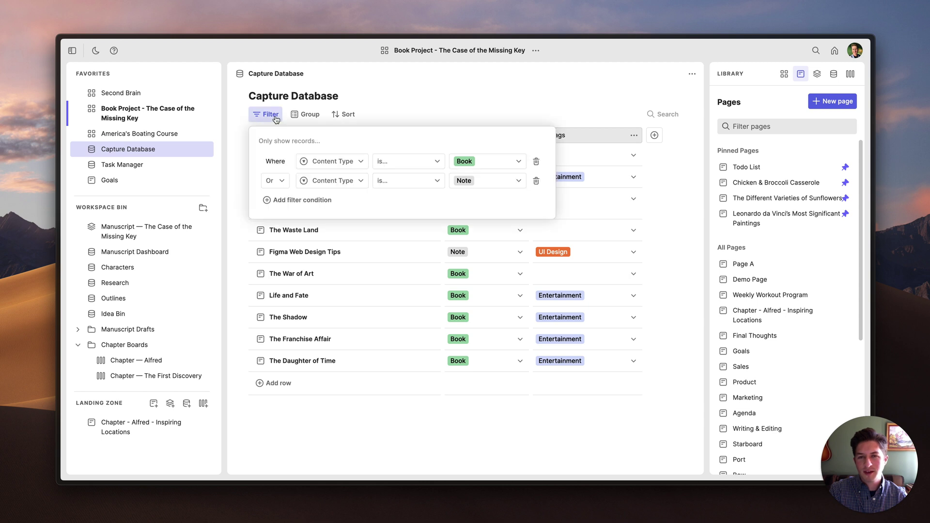
click(536, 181)
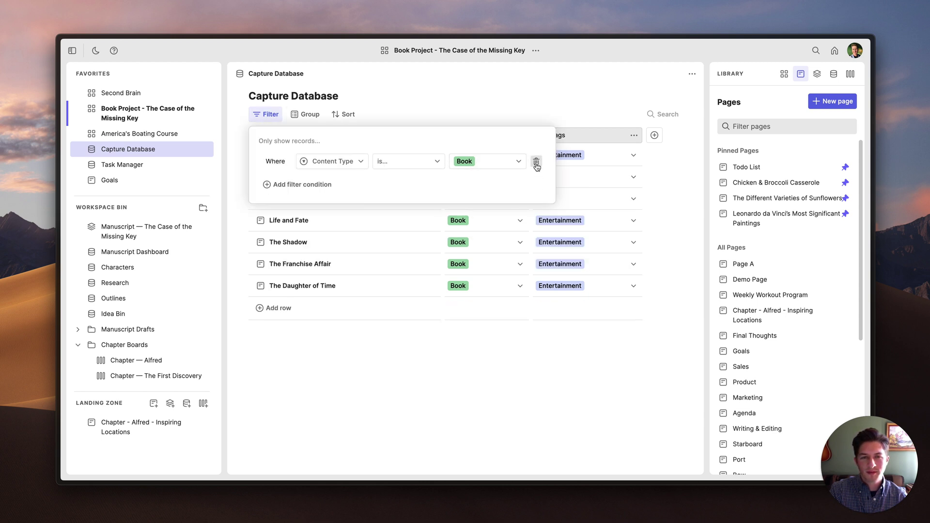
click(536, 162)
click(511, 101)
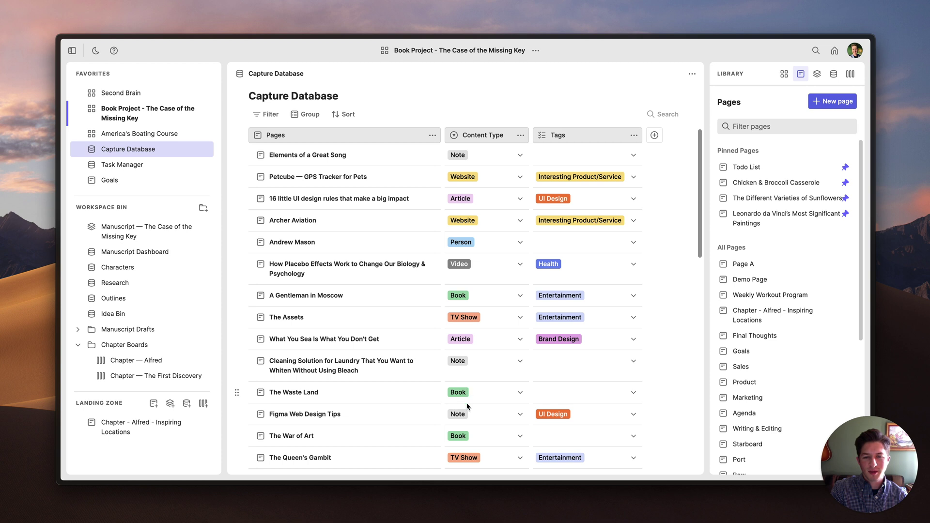
Group the Capture Database records by the Content Type field
scroll(359, 369, down, 1)
scroll(359, 369, up, 1)
click(305, 116)
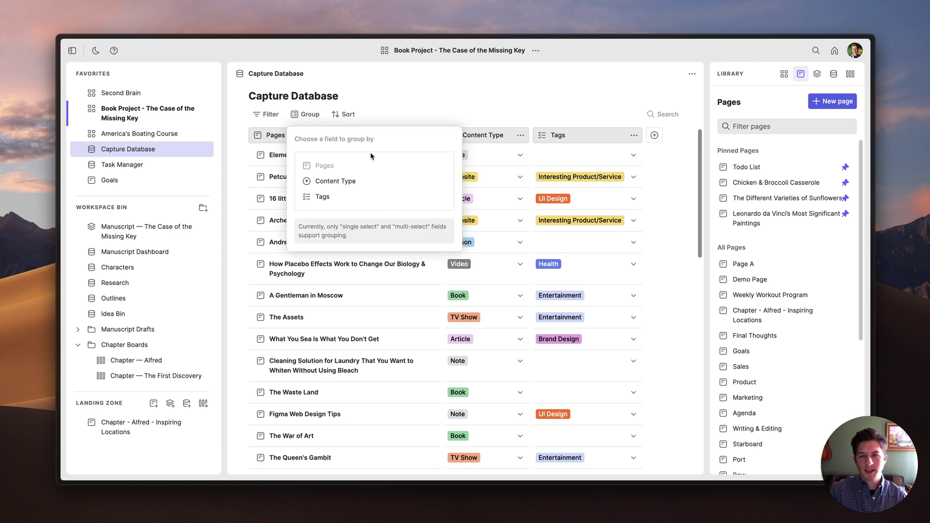
click(359, 185)
click(455, 110)
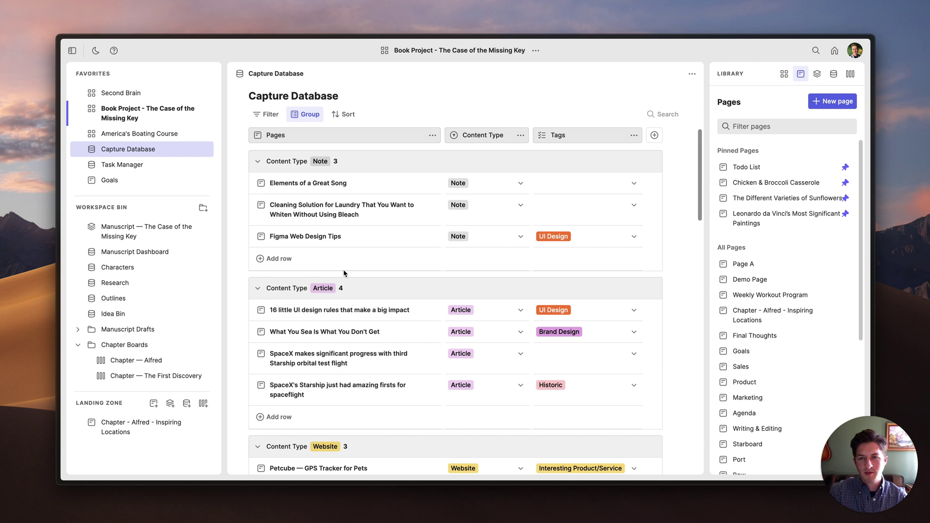
Remove the Content Type grouping from the Capture Database
click(308, 115)
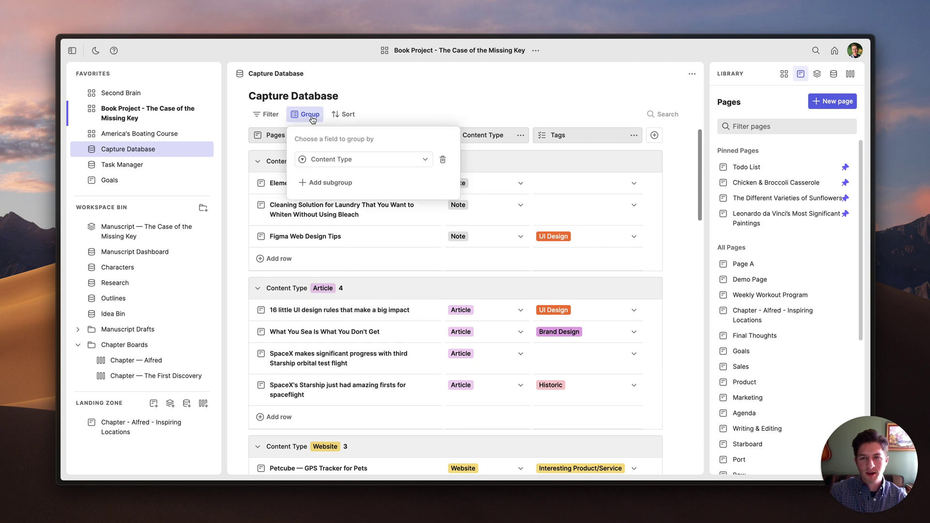
click(442, 162)
click(438, 113)
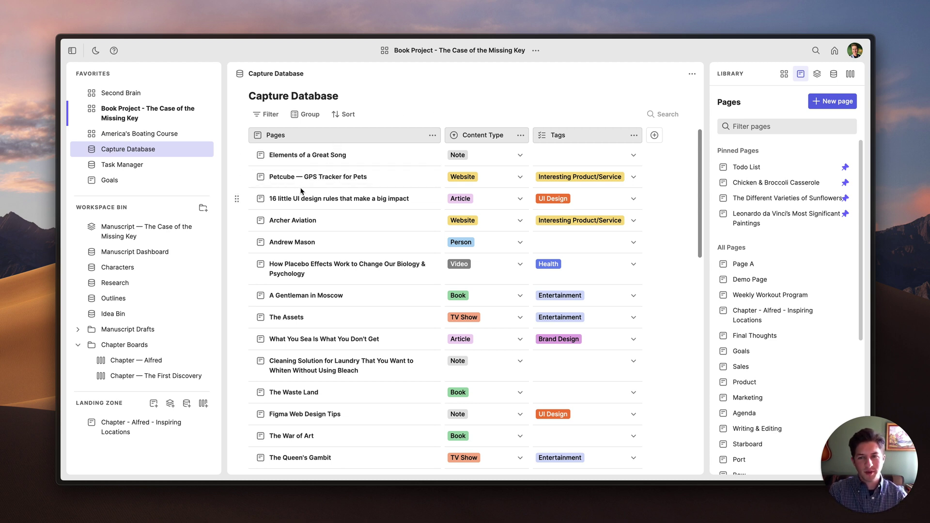
Open Elements of a Great Song, add test text "asdfsadf" after the Variety in the Melody Pattern paragraph, delete it and close the page
click(311, 156)
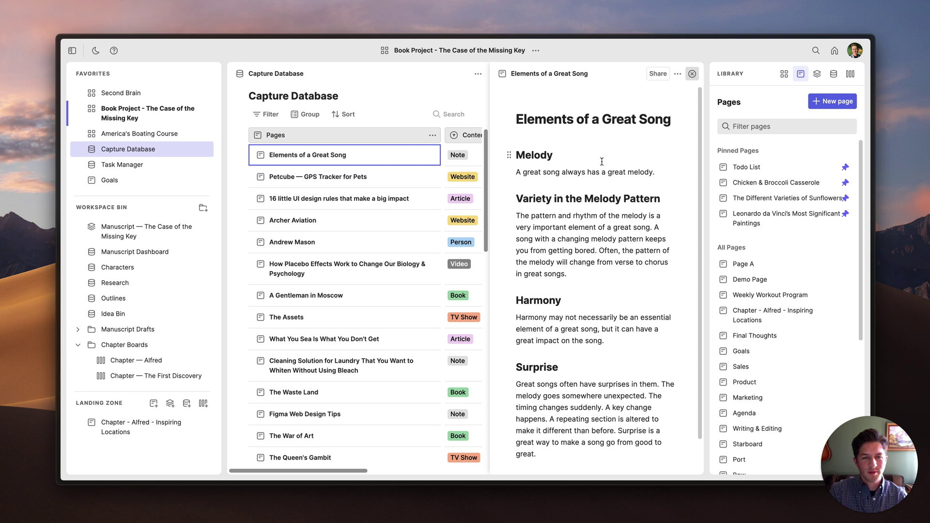
click(580, 274)
text(asdfsadf)
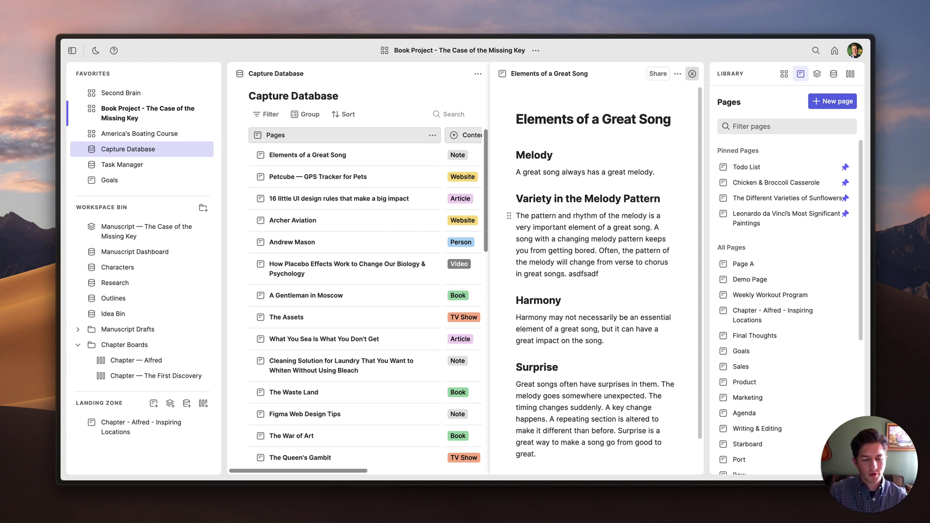
key(BackSpace)
key(BackSpace)
key(BackSpace)
key(BackSpace)
key(BackSpace)
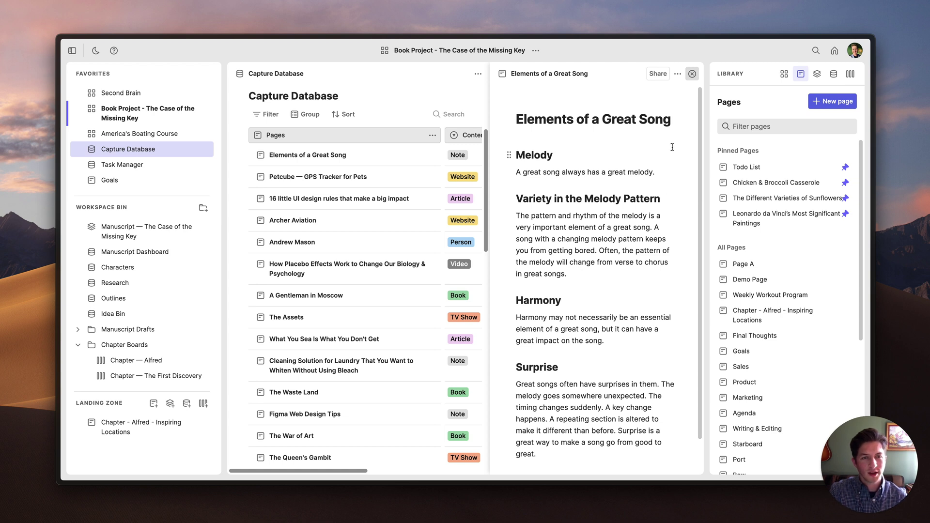
click(693, 75)
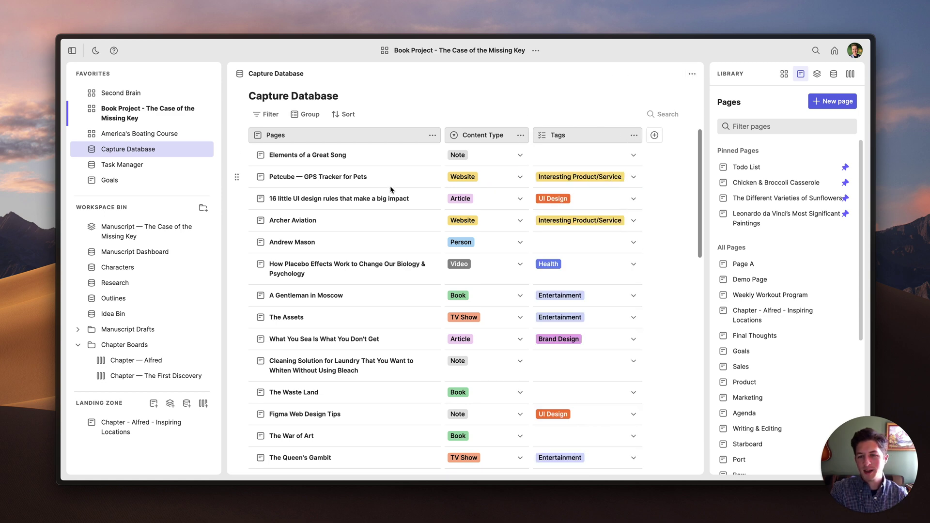
Add a new page row titled The Great Escape at the end of the Capture Database
scroll(390, 187, down, 15)
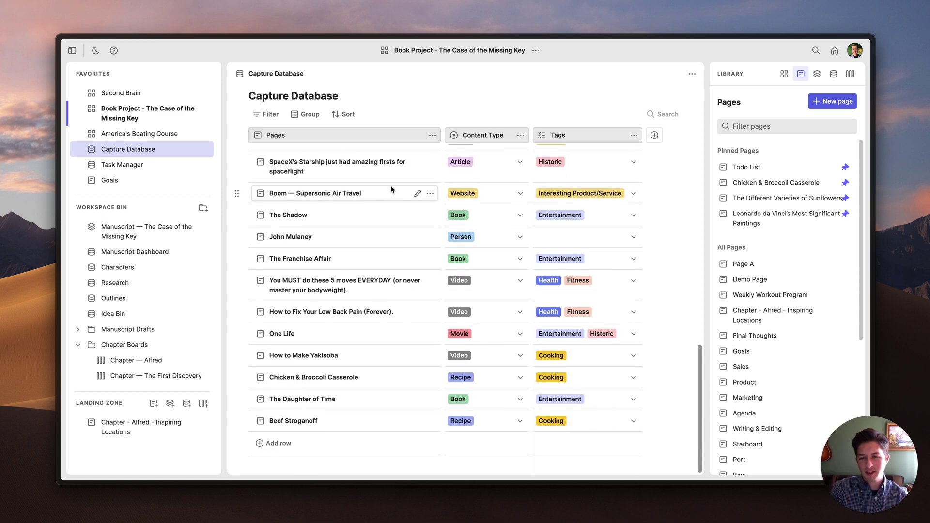
click(279, 444)
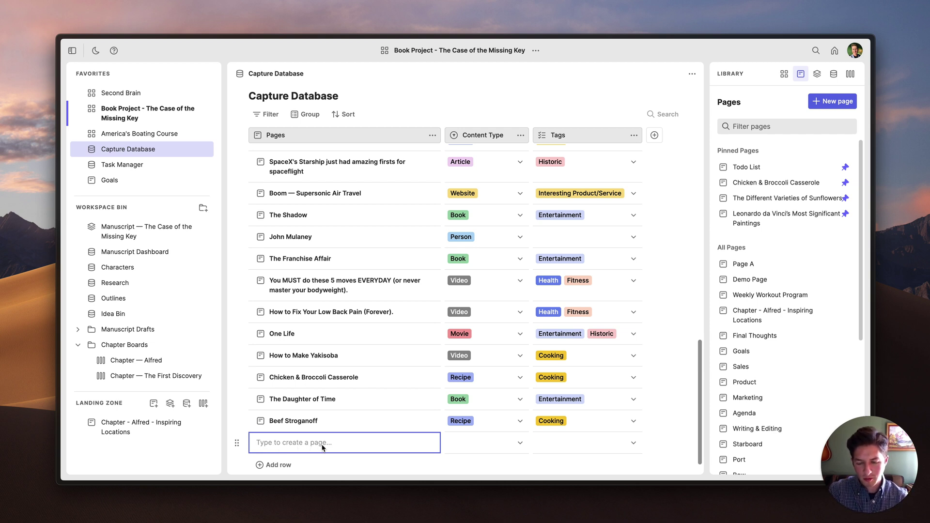
text(Th)
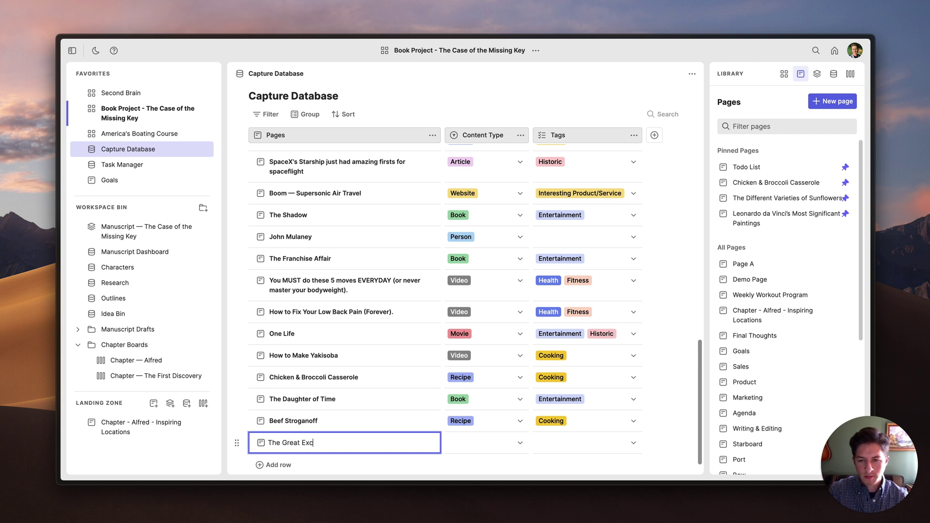
text(e Great Escape)
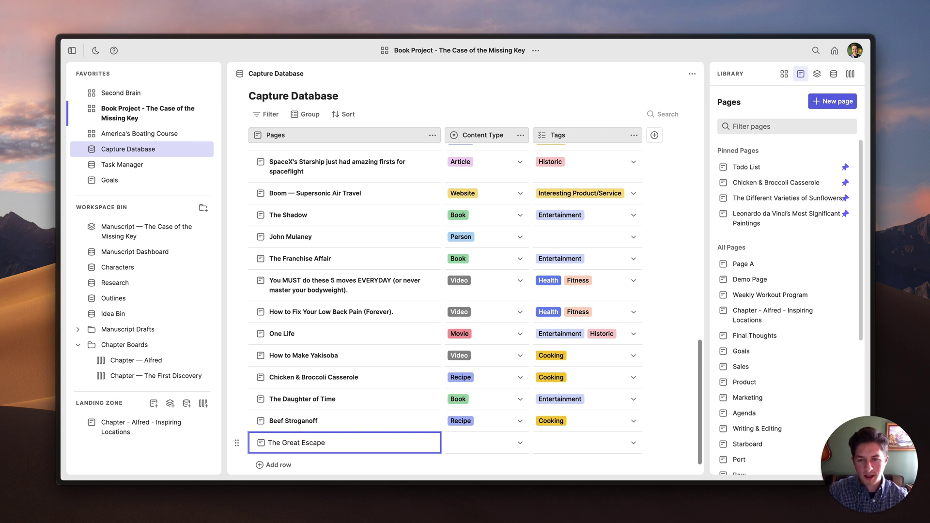
key(Return)
Set the Content Type of The Great Escape to Movie, and open and close its page
click(473, 445)
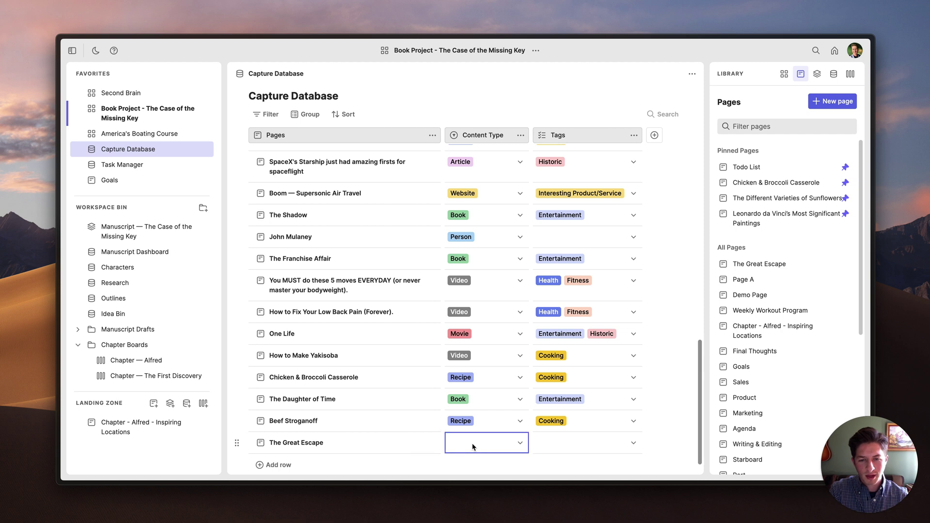
click(474, 446)
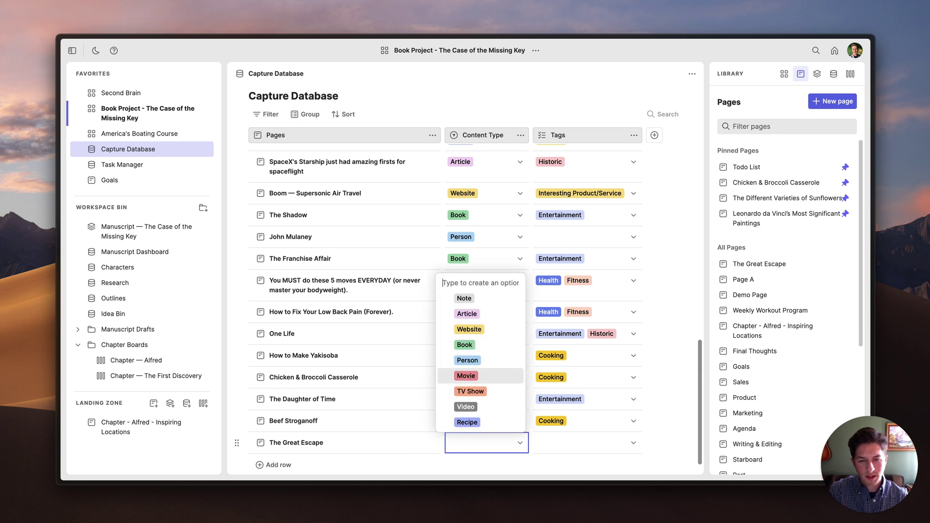
key(Return)
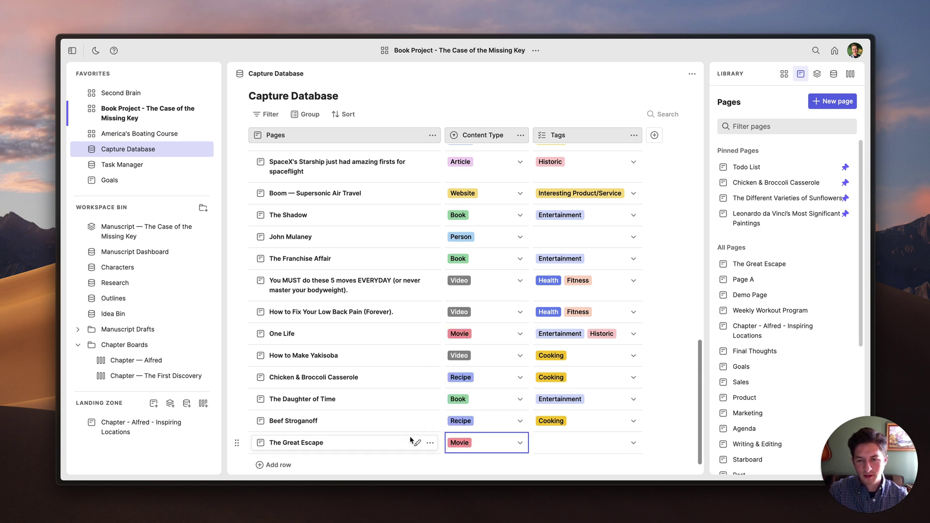
click(304, 443)
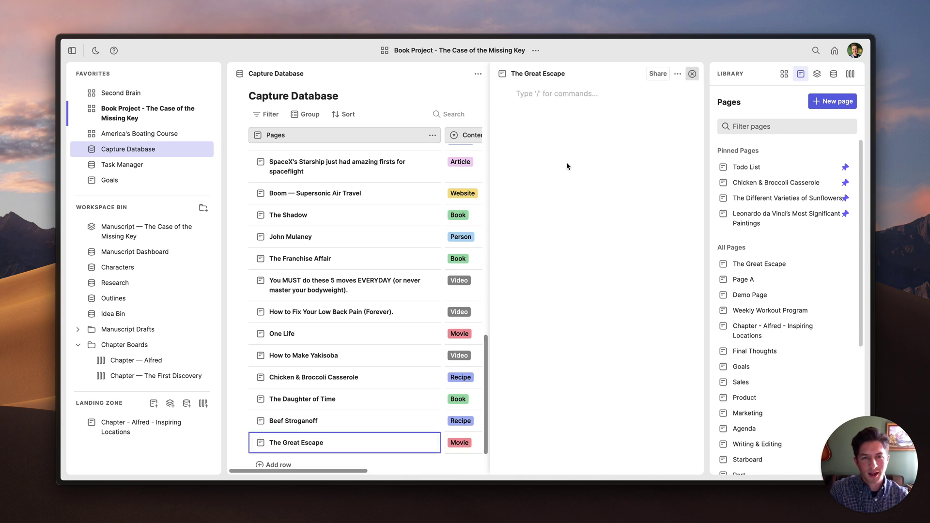
click(693, 75)
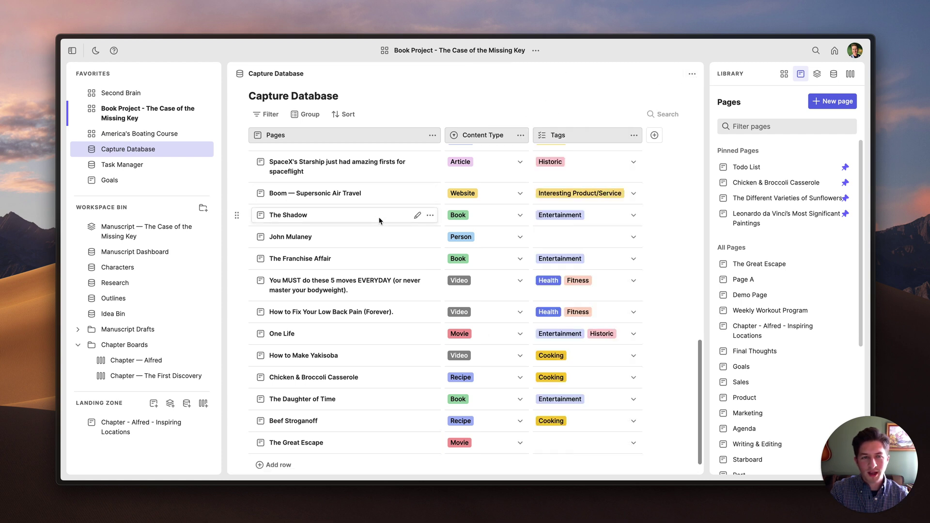
Add the pinned Todo List page to the Capture Database from the library and delete its row again
scroll(368, 223, down, 1)
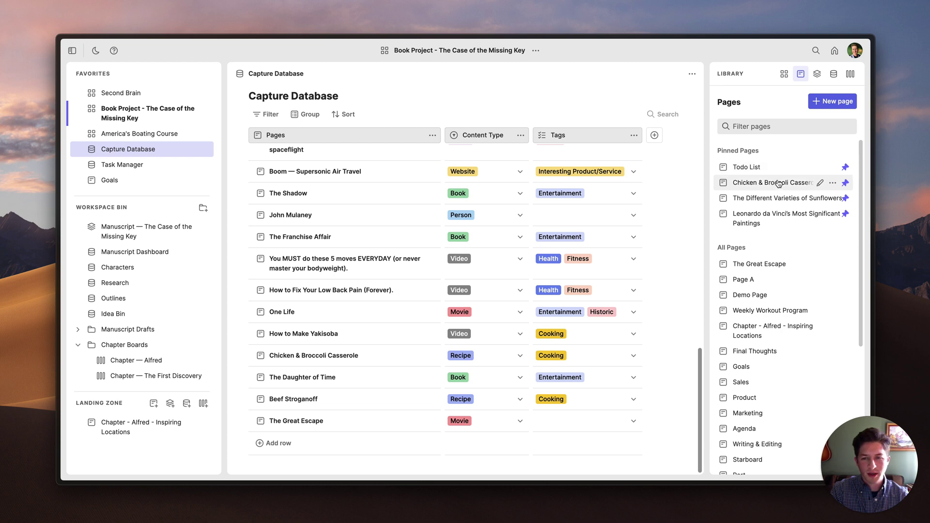
drag(774, 170, 428, 260)
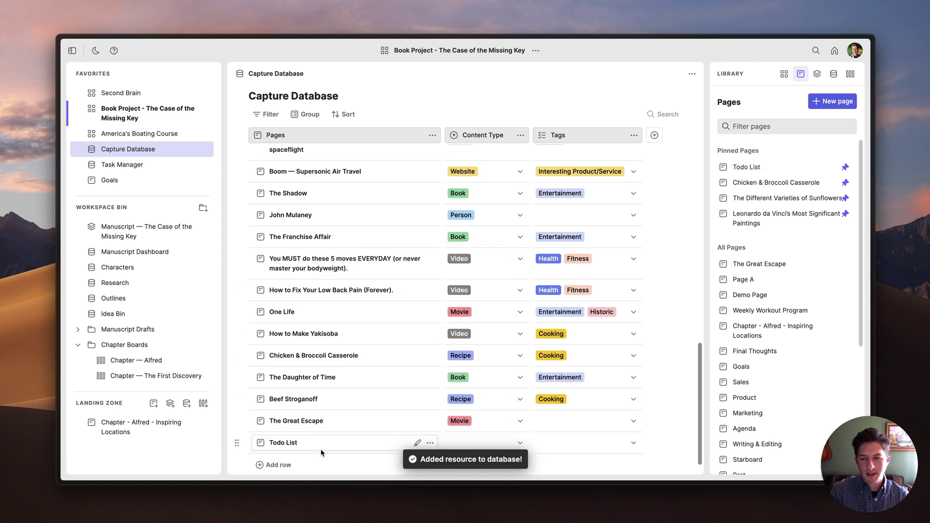
scroll(348, 439, down, 1)
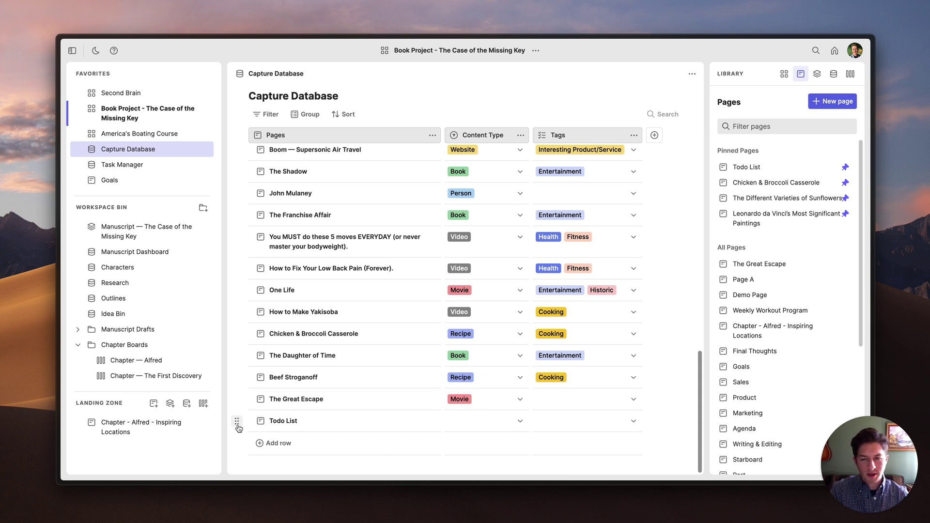
click(238, 424)
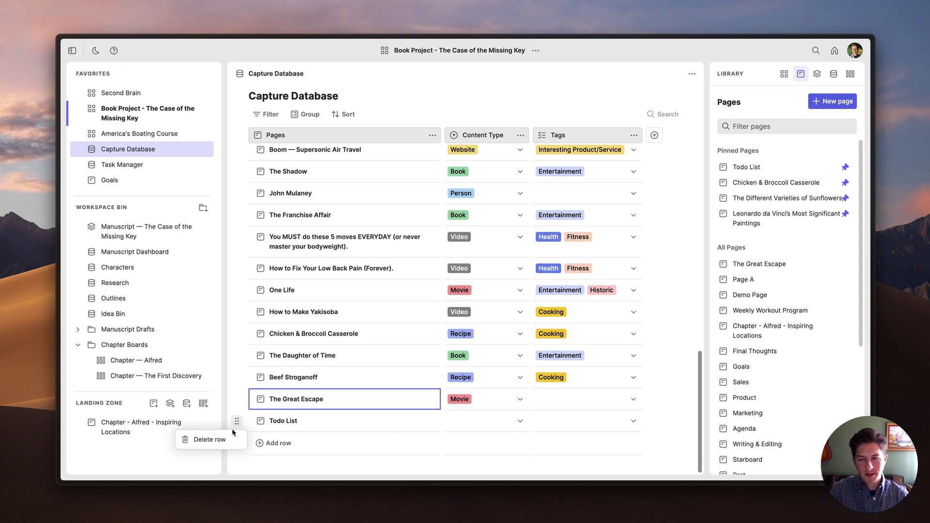
click(223, 440)
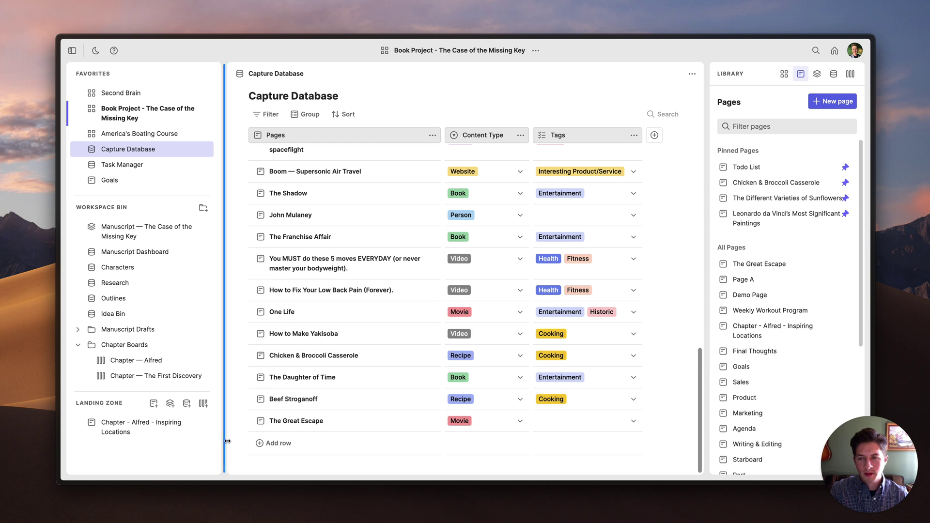
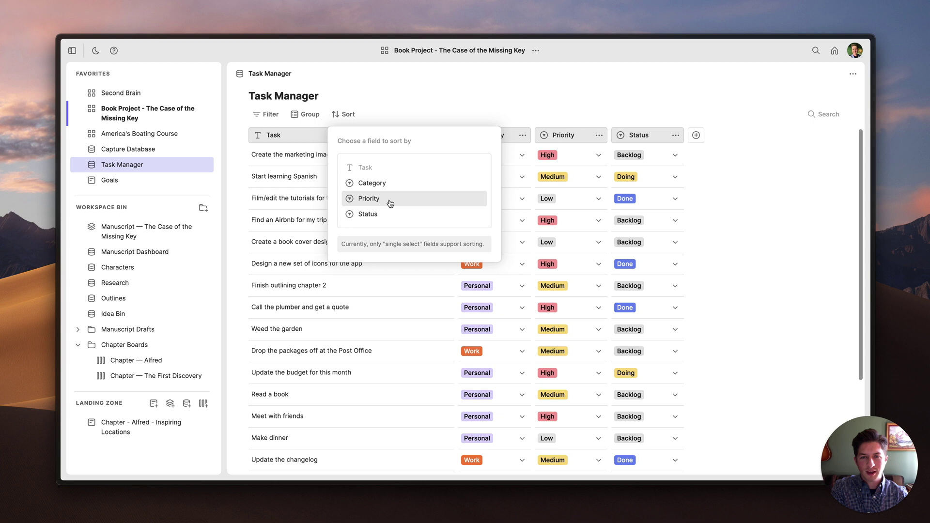
Sort the Task Manager by Priority and check the option order in the Priority field's settings
click(391, 204)
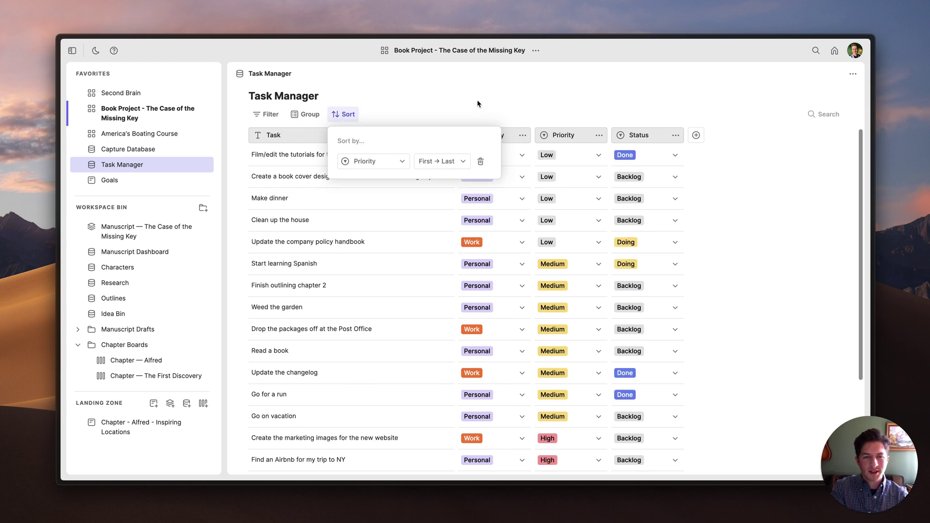
click(502, 109)
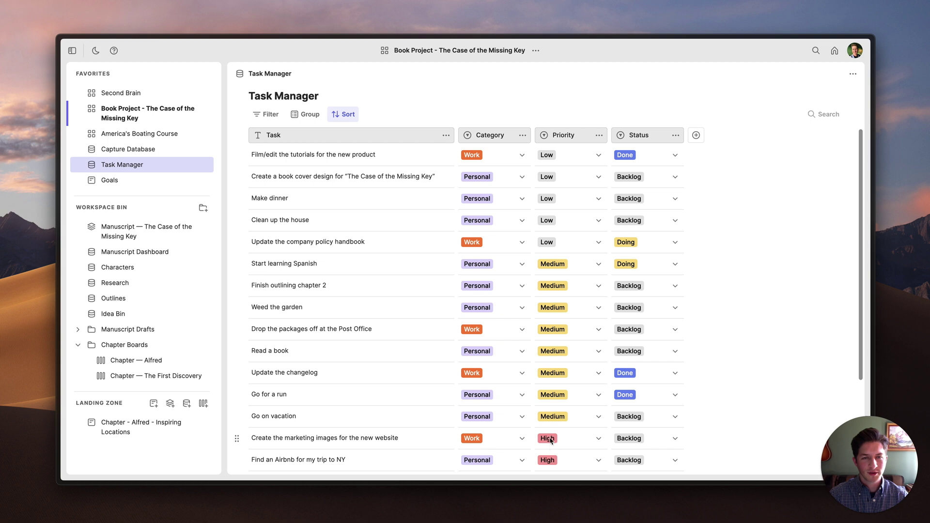
click(600, 136)
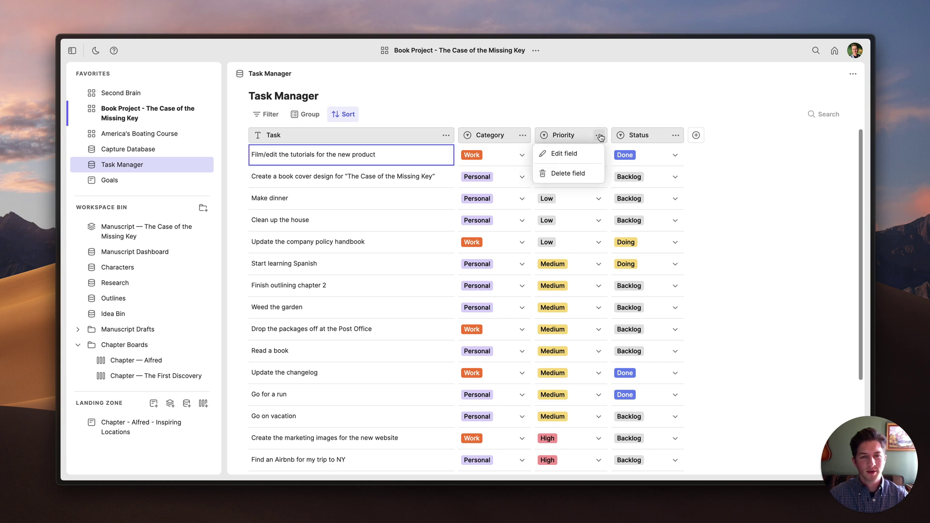
click(588, 153)
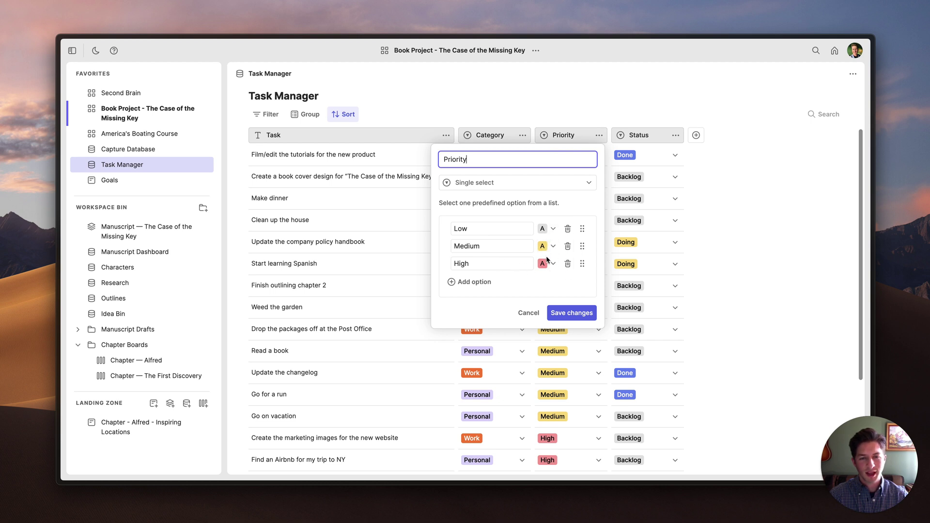
click(562, 314)
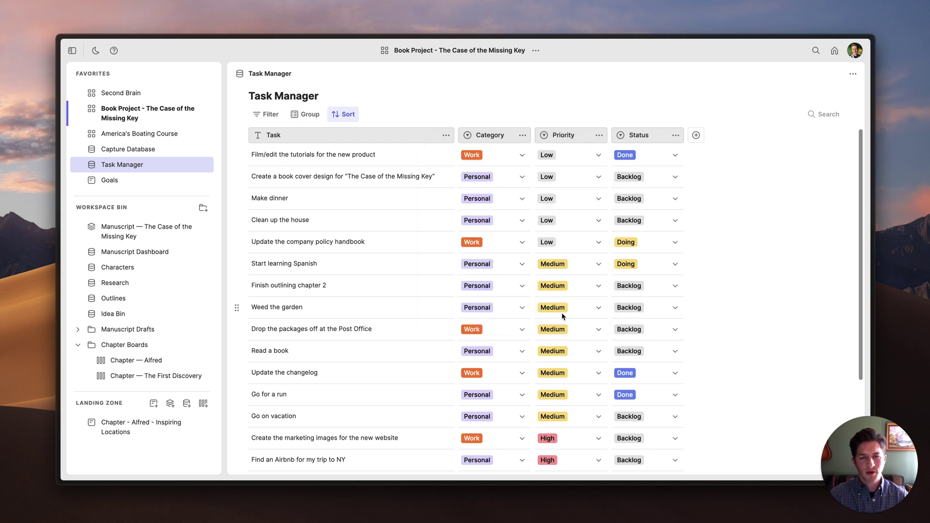
Switch the Task Manager's Priority sort to Last → First and back to First → Last
click(339, 118)
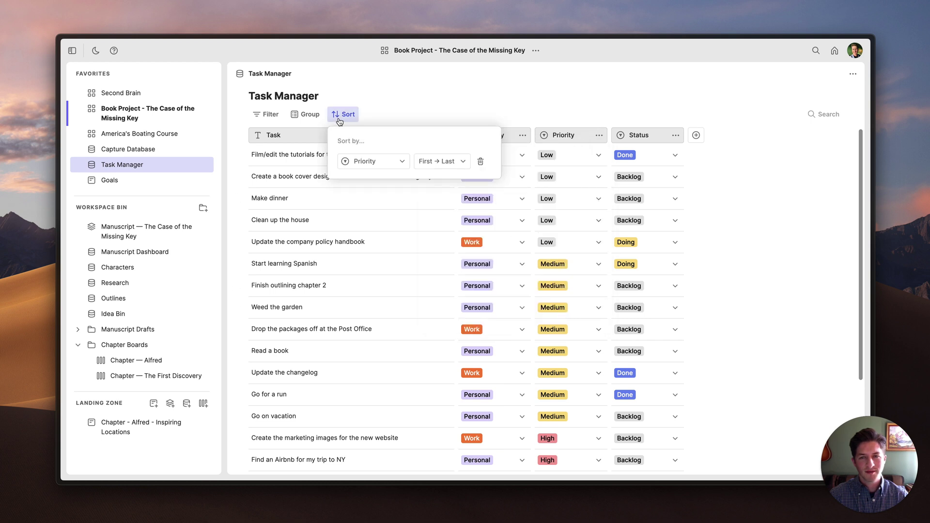
click(434, 162)
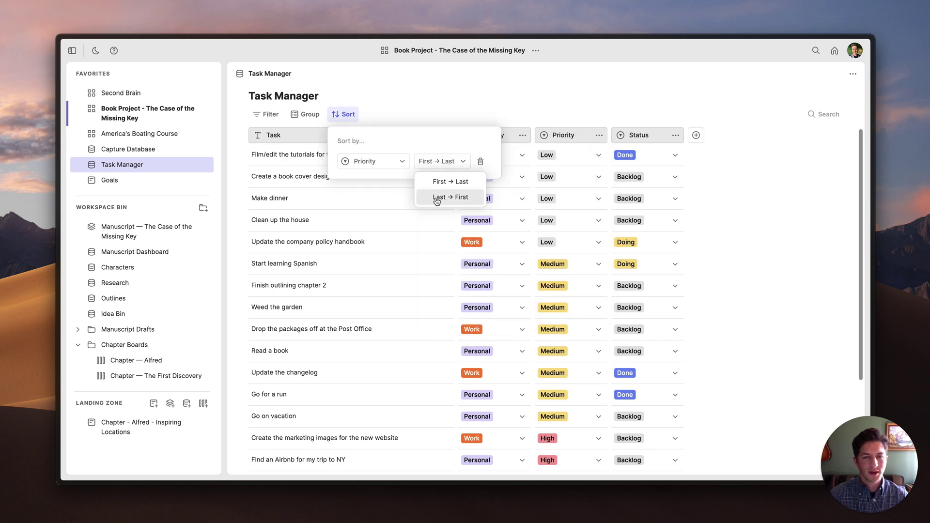
click(435, 197)
click(437, 161)
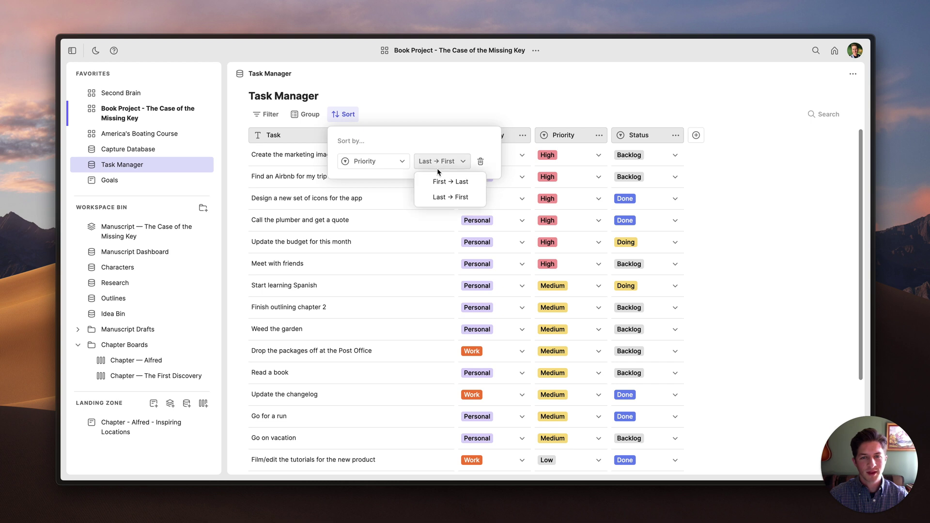
click(438, 182)
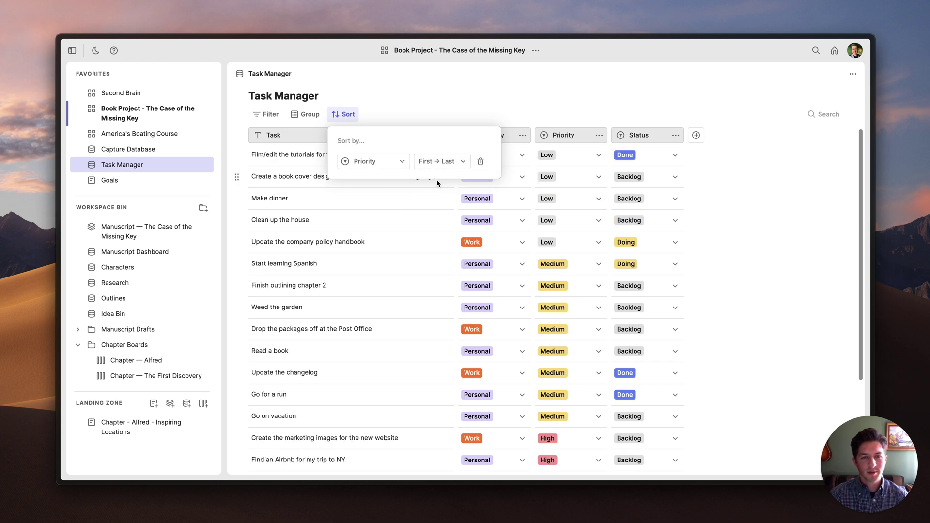
click(592, 99)
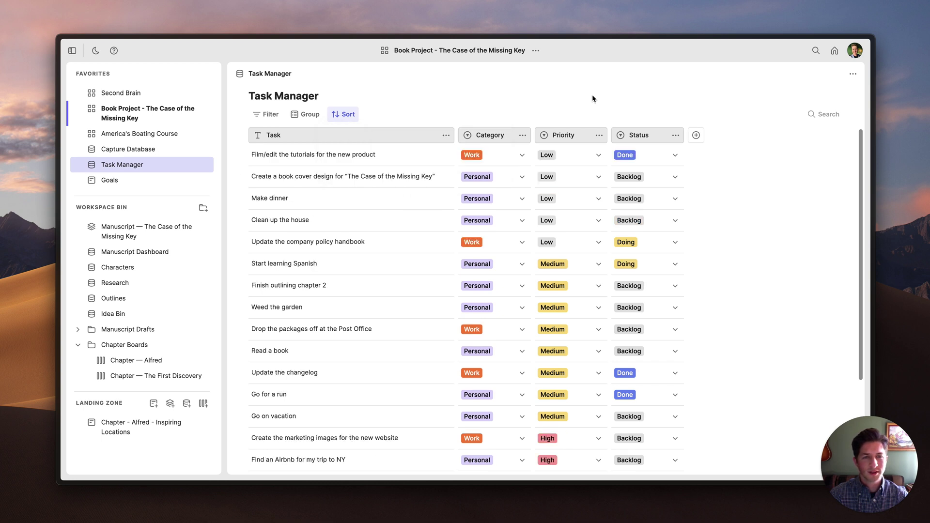
Examine the option order in the Status field's settings and save the field without edits
click(675, 135)
click(660, 153)
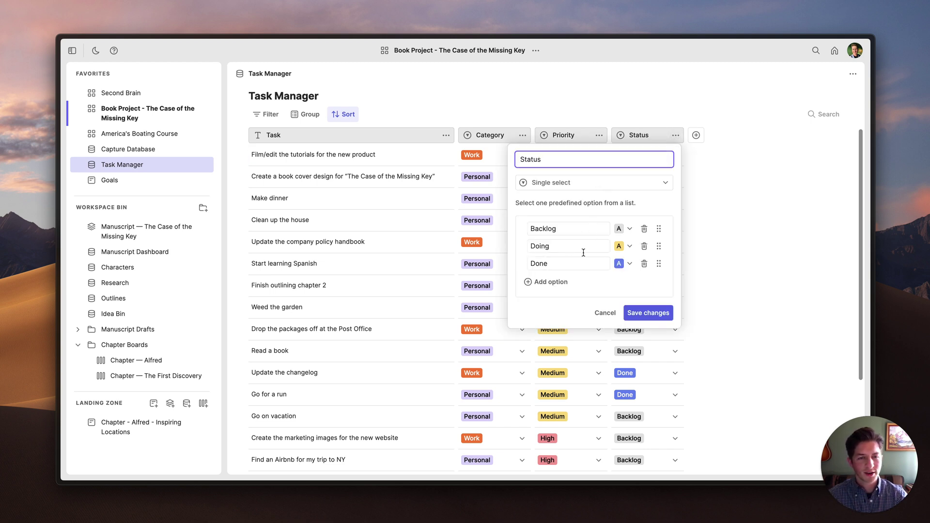
click(640, 313)
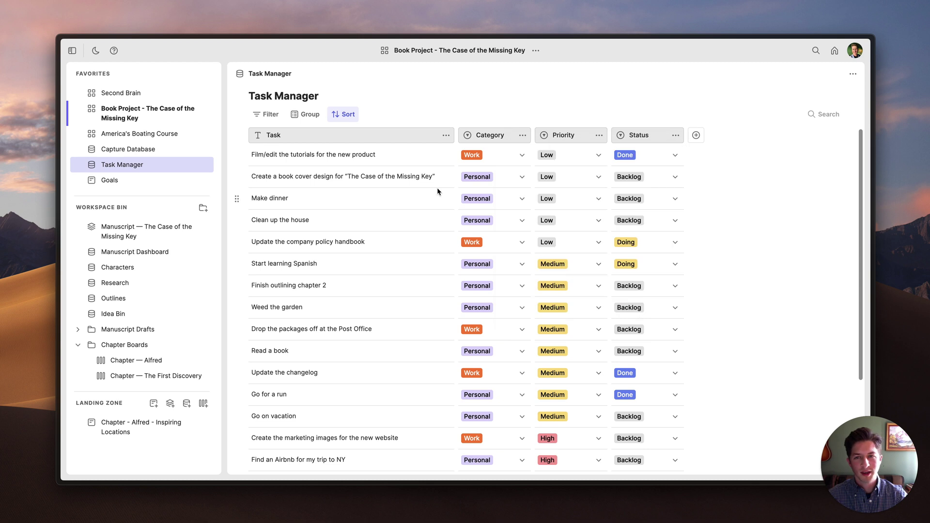
Change the Task Manager's sort field to Status and look through the sorted tasks
click(343, 114)
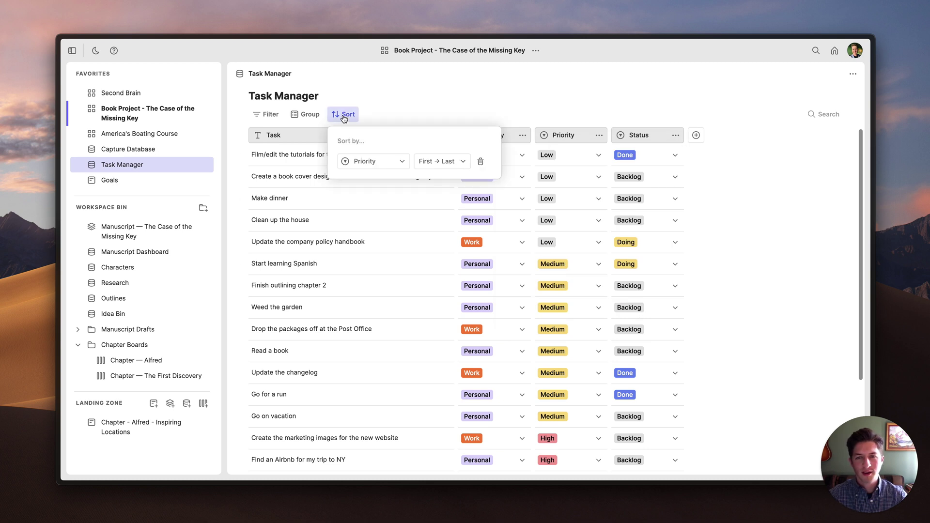
click(390, 161)
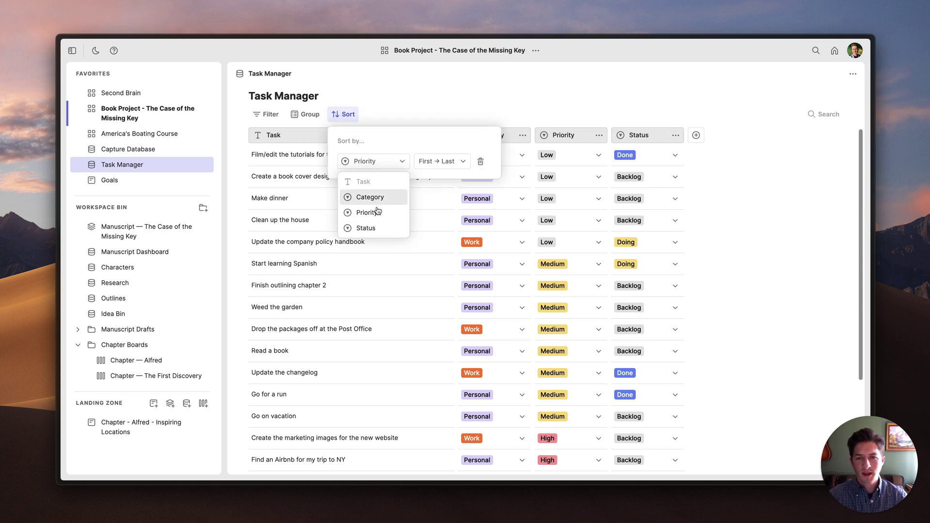
click(371, 228)
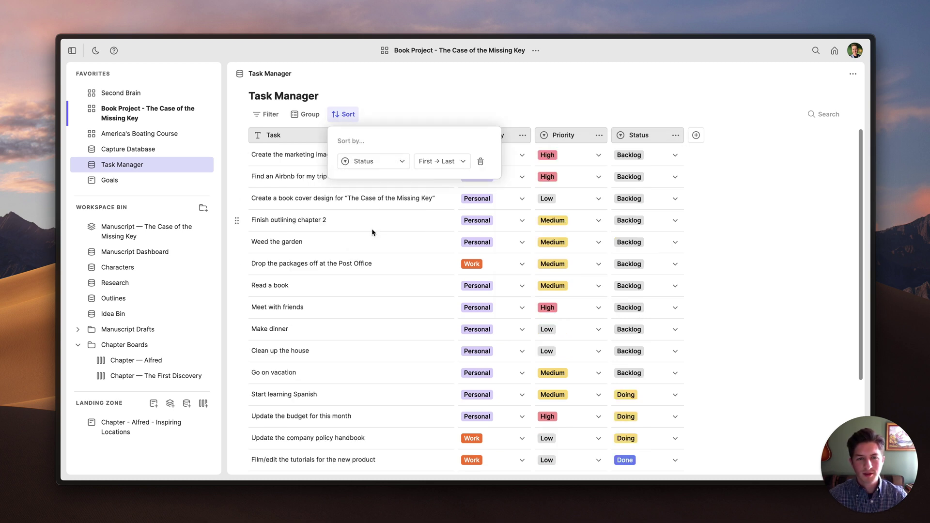
click(501, 83)
scroll(659, 285, down, 5)
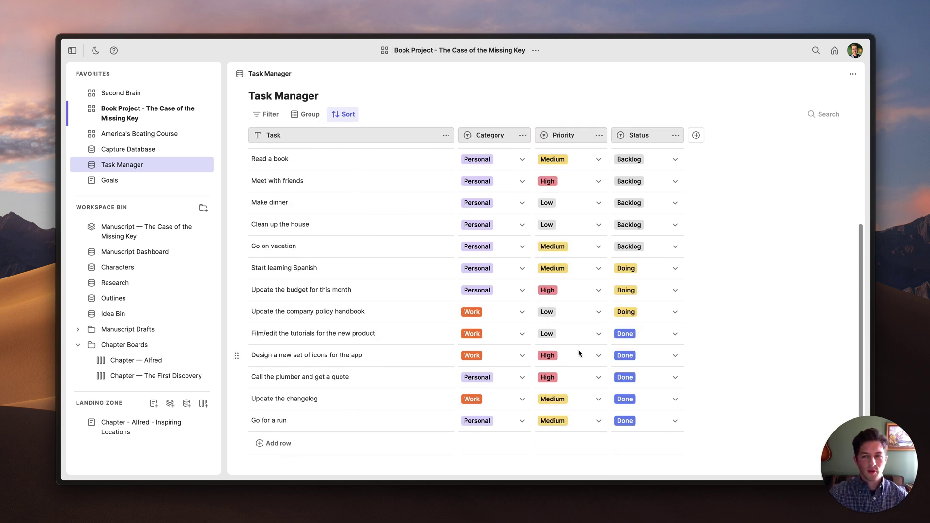
In the Second Brain workspace's Leonardo da Vinci's Most Significant Paintings page, link the opening "Leonardo da Vinci" to the existing page of that name
click(135, 96)
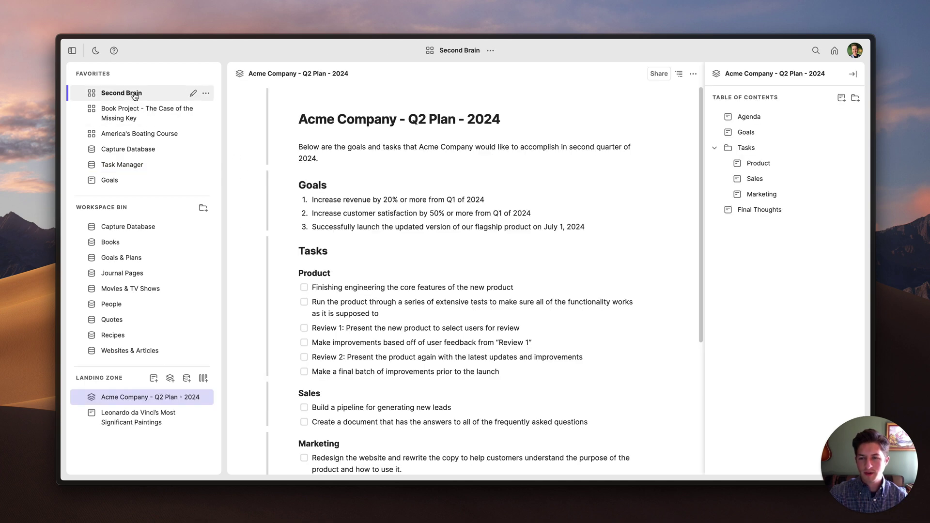
click(136, 419)
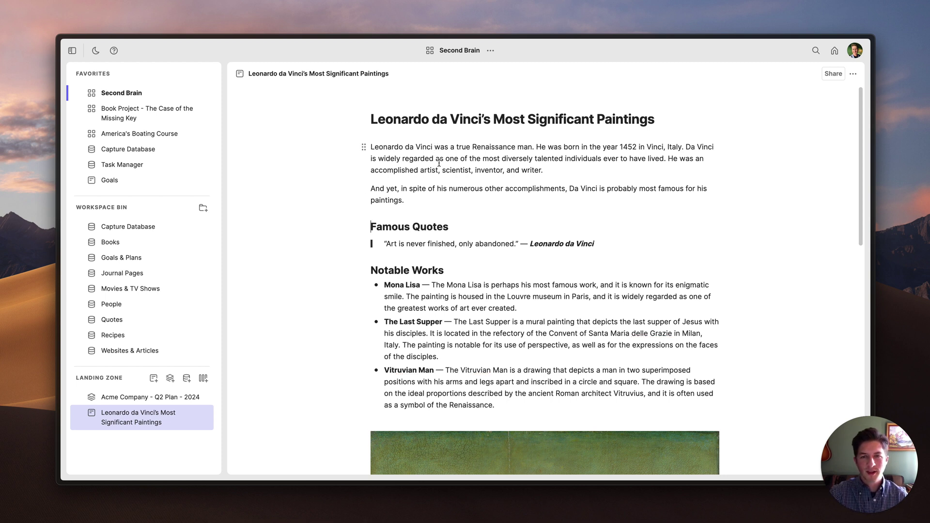
drag(433, 148, 371, 148)
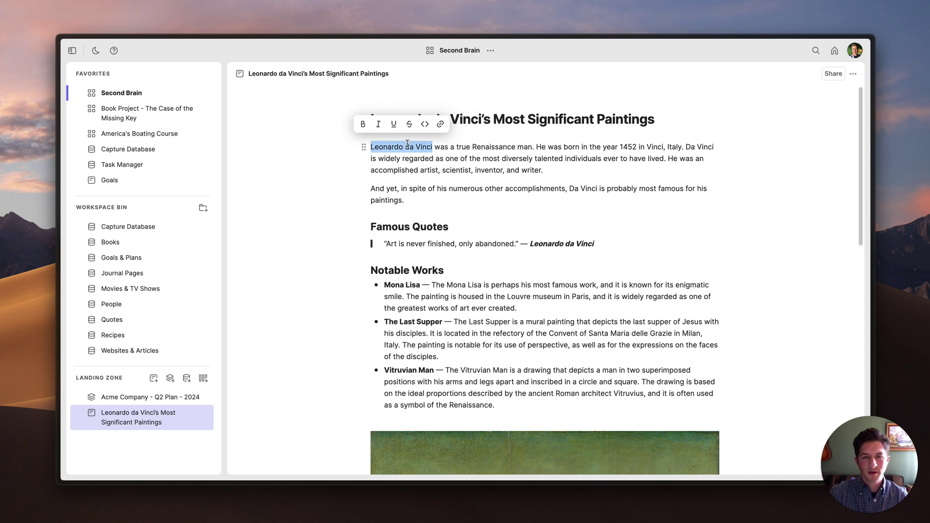
click(441, 124)
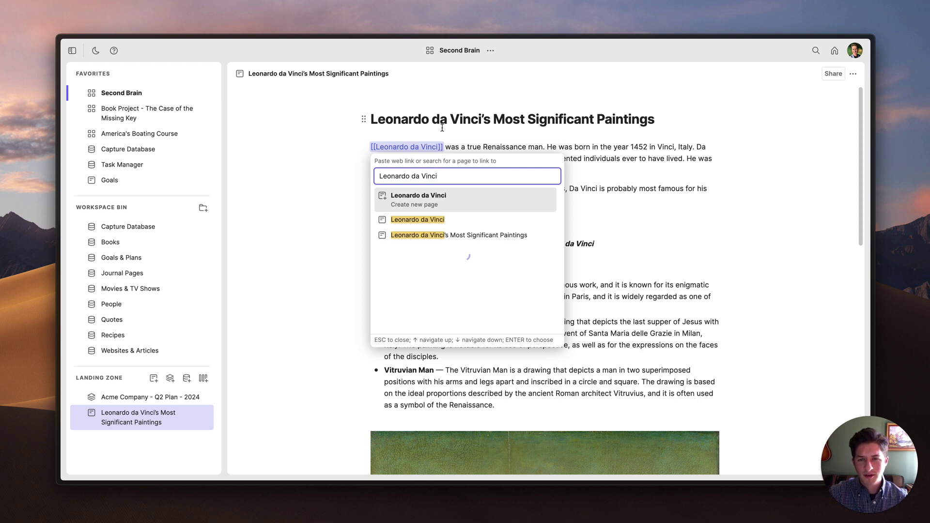
key(Down)
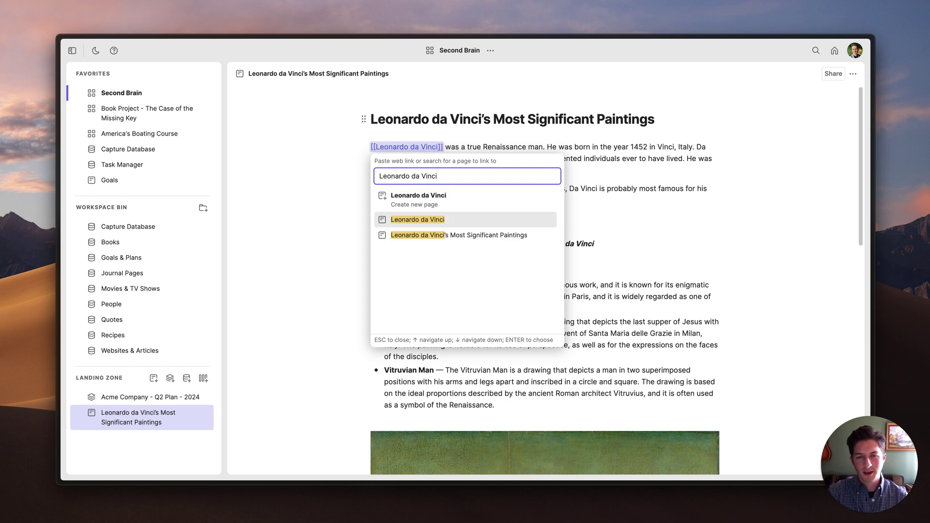
key(Return)
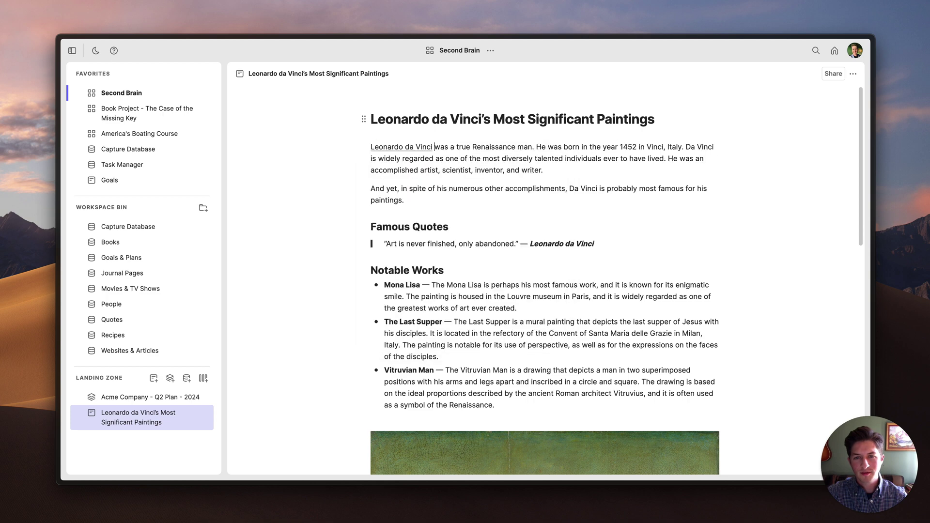
Open the linked Leonardo da Vinci page alongside, follow its backlink and return, and check its backlinks list again
click(406, 148)
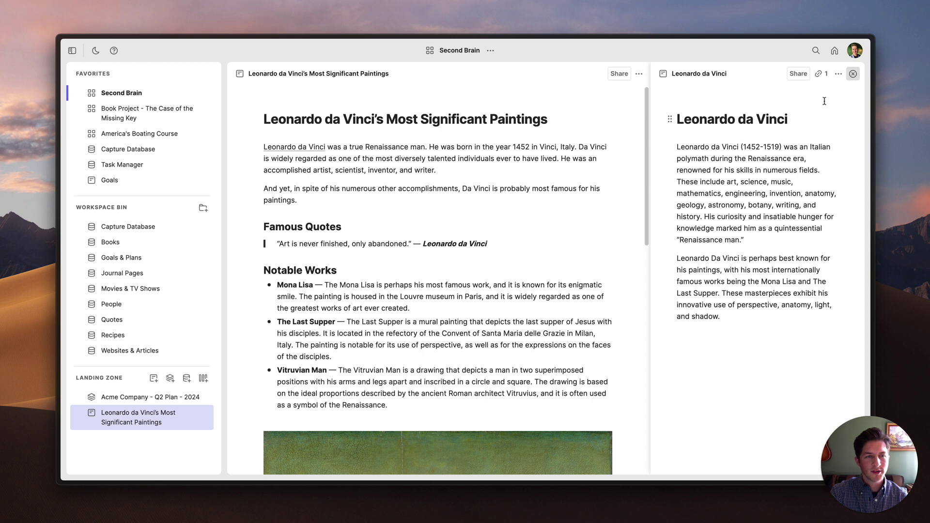
click(822, 74)
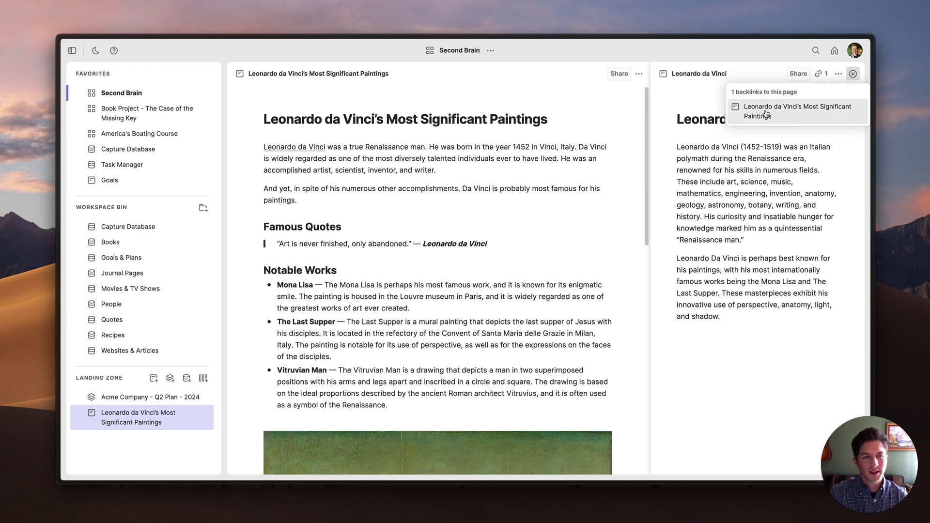
click(797, 115)
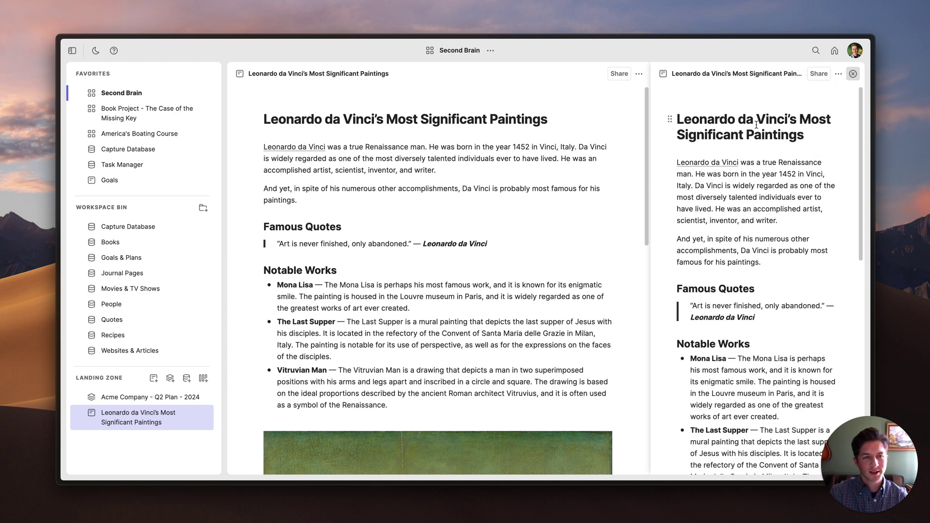
click(708, 163)
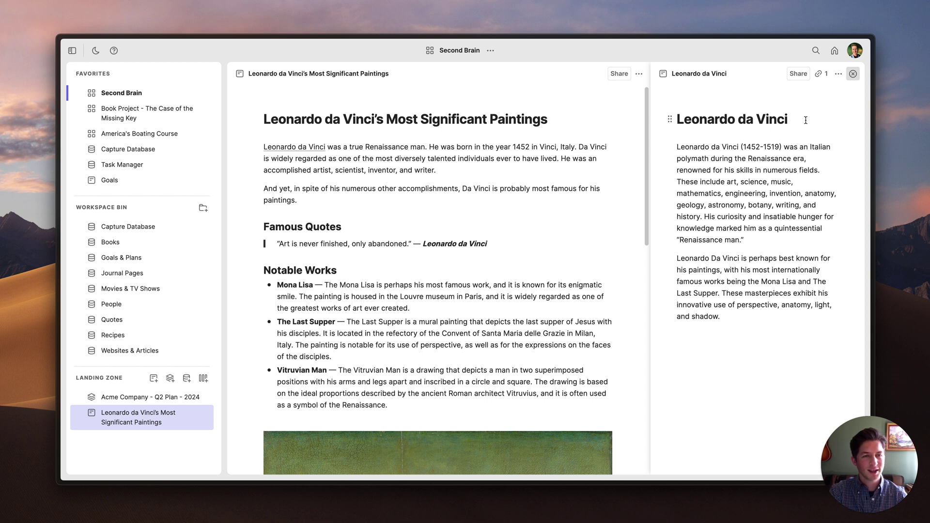
click(821, 73)
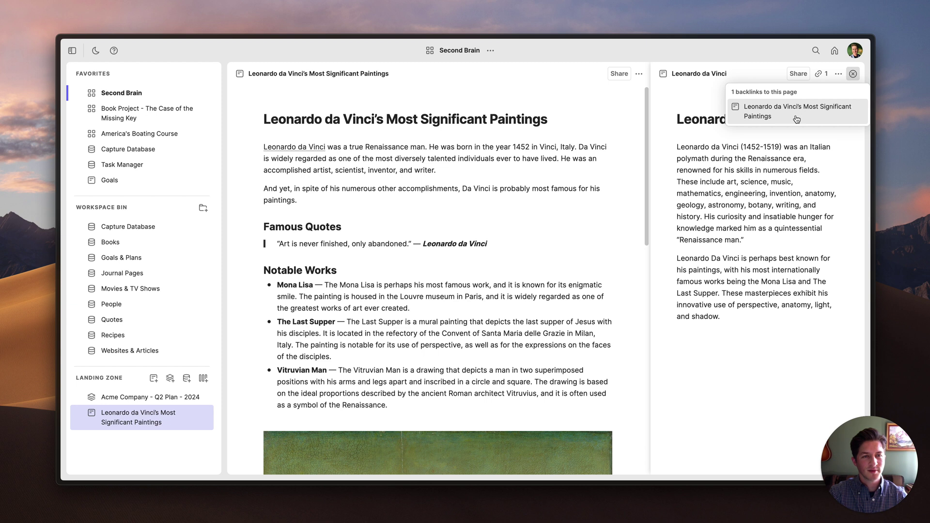
click(670, 119)
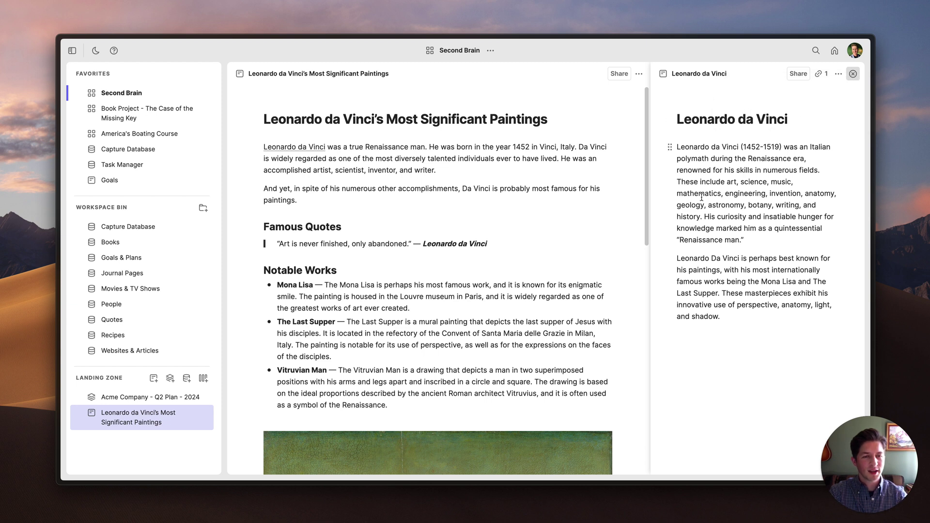
Add a link to Demo Page below the last paragraph of the Leonardo da Vinci page
drag(722, 317, 693, 319)
click(732, 317)
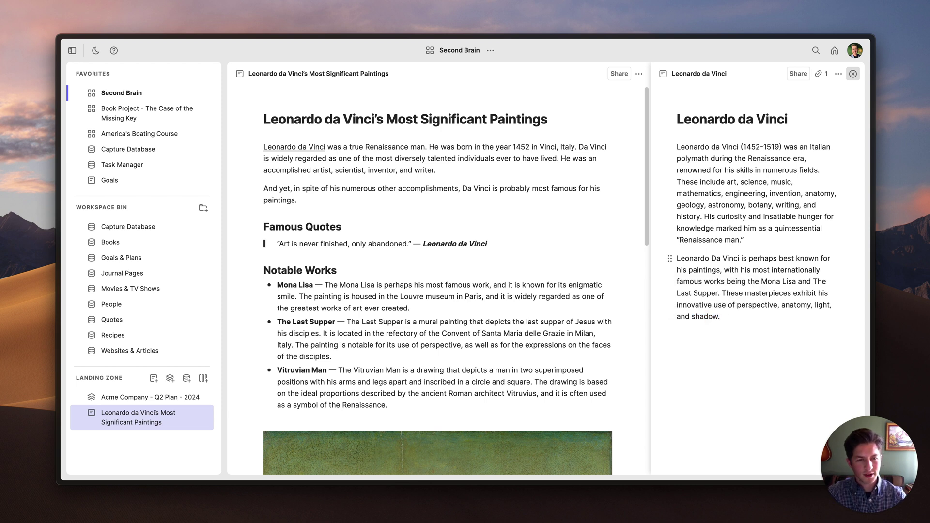
text([[)
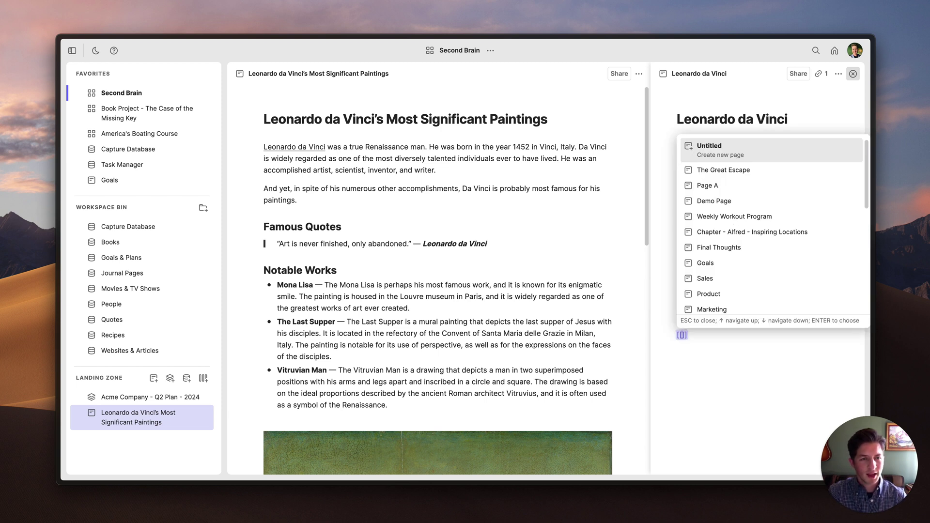
key(Down)
key(Down)
key(Down)
key(Down)
key(Down)
key(Down)
key(Down)
key(Down)
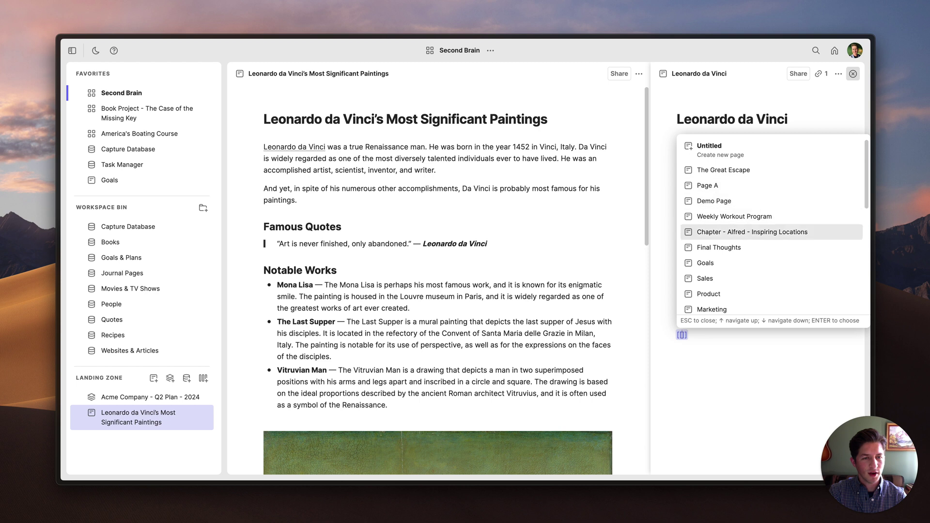
key(Down)
key(Down)
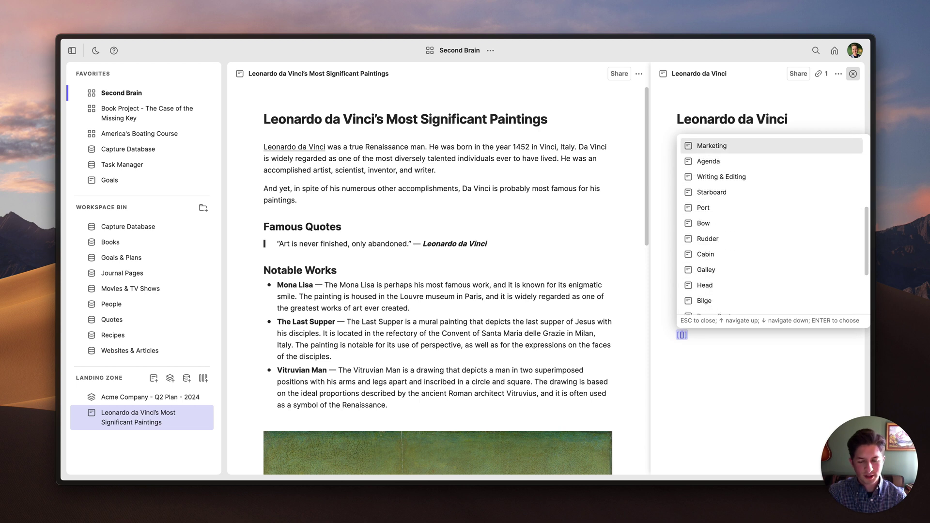
text(Demo Page)
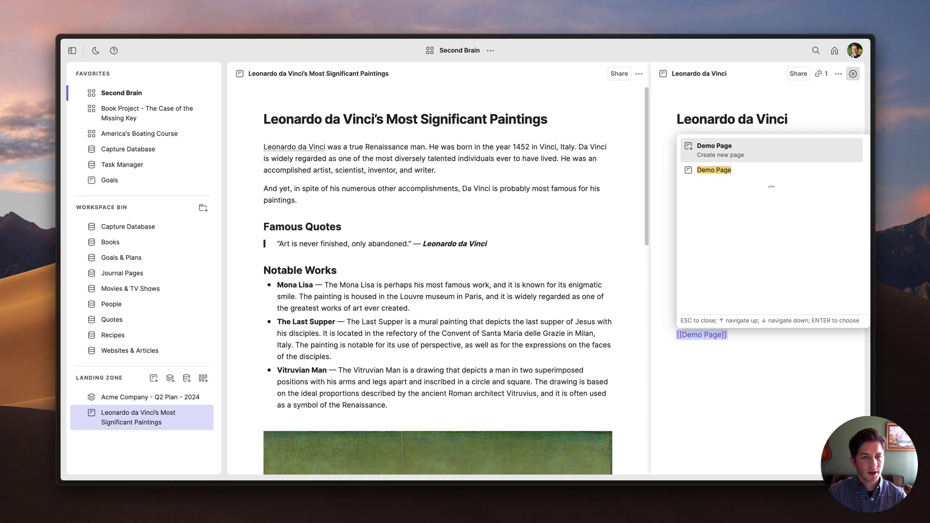
key(Return)
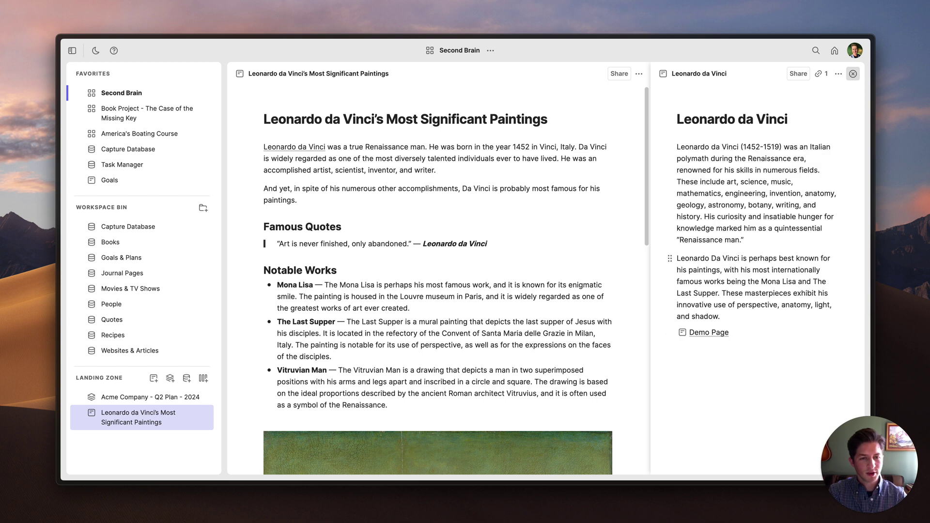
Open Demo Page from its link and go back to the Leonardo da Vinci page through the backlinks
click(712, 336)
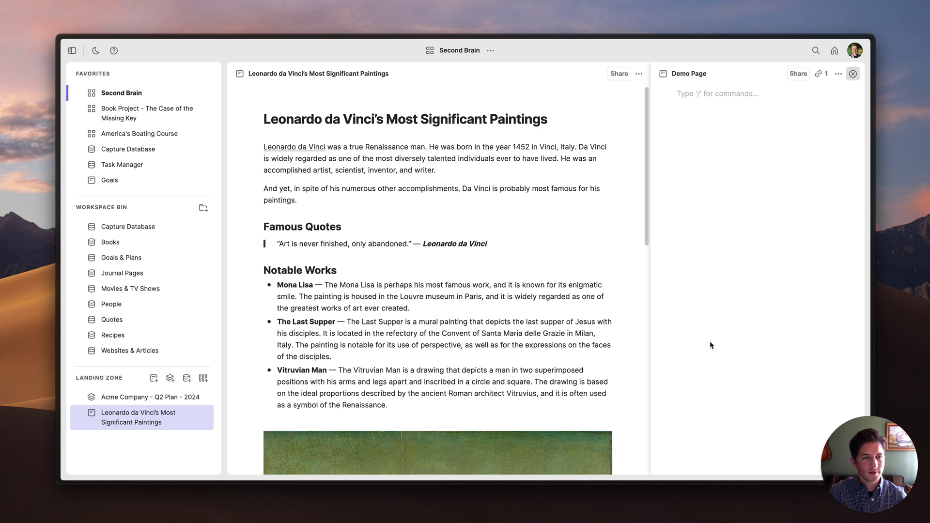
click(821, 73)
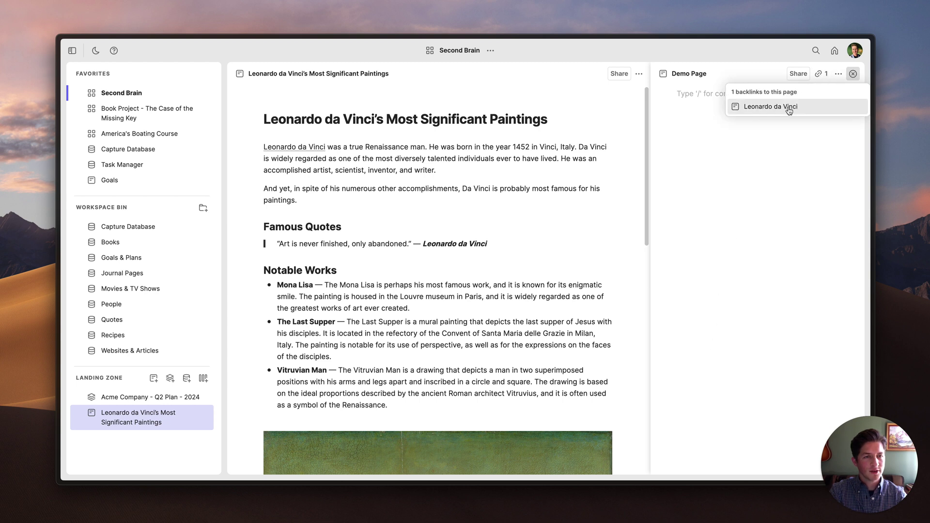
click(788, 107)
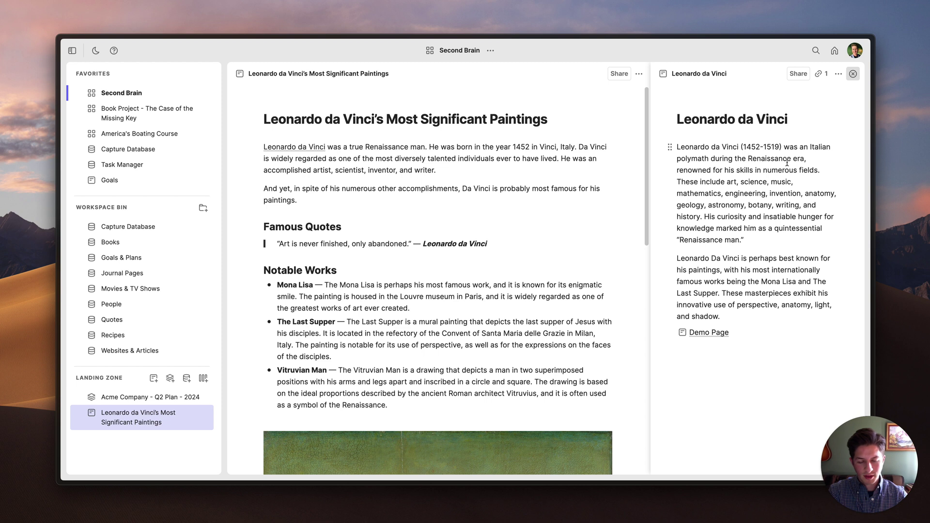
Split the Leonardo da Vinci page's first paragraph into sentences and move the "His curiosity" sentence up to second place
key(ctrl+shift+s)
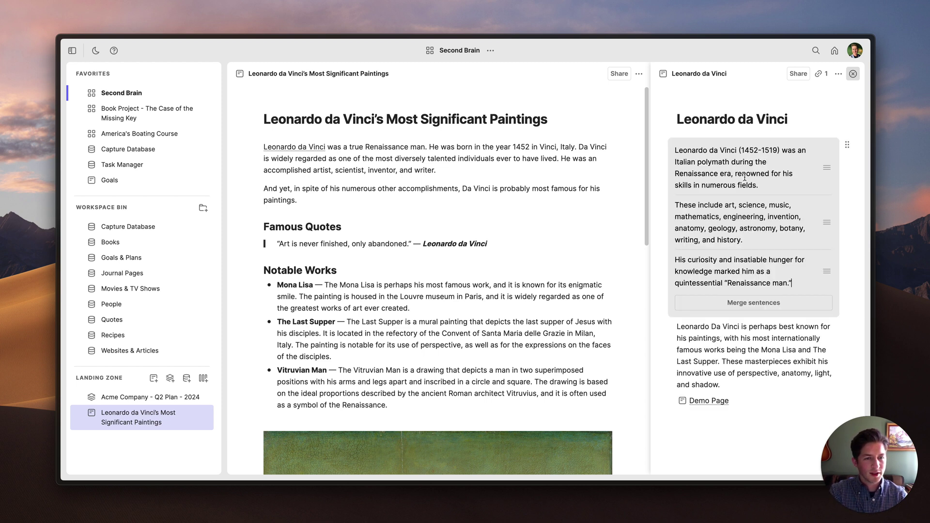
drag(795, 285, 701, 269)
click(774, 283)
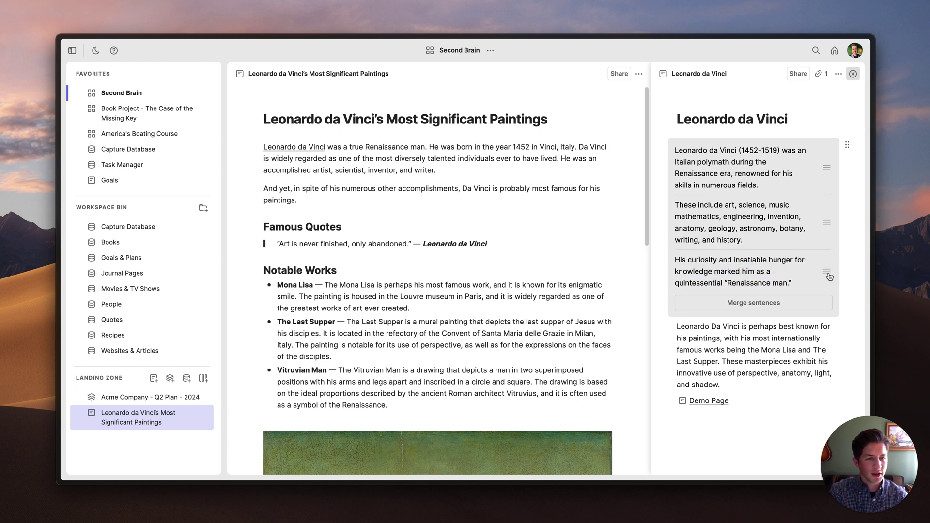
drag(829, 276, 823, 200)
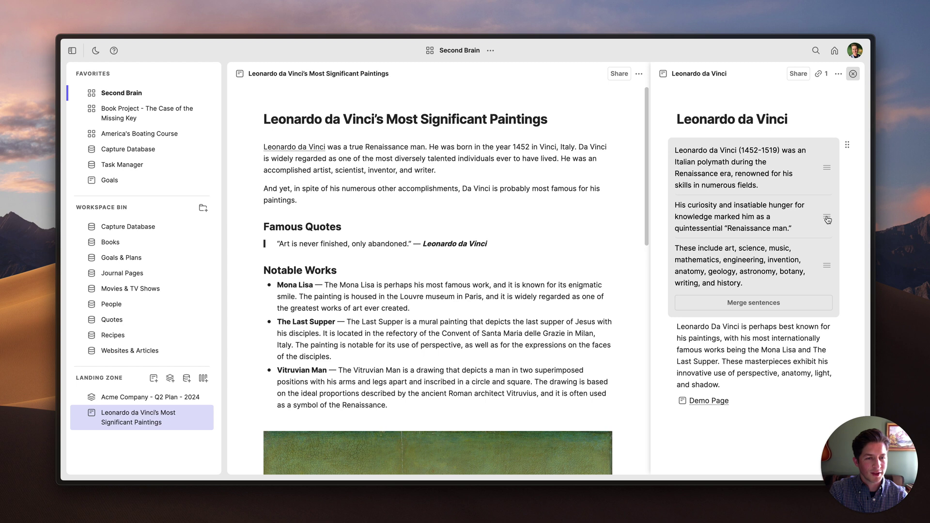
Move the "His curiosity" sentence back to the end and merge the sentences into one paragraph
drag(828, 221, 823, 284)
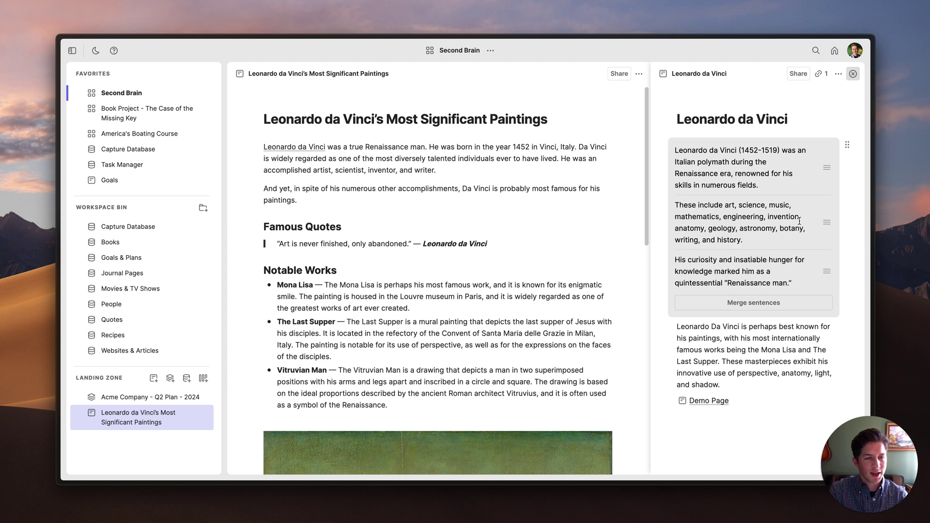
click(753, 303)
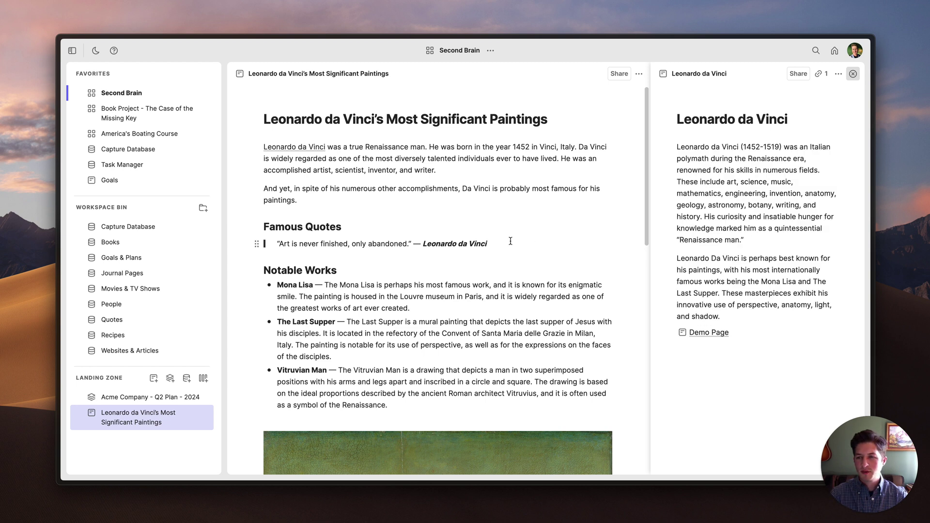
Open Capture Database and place the Acme Company - Q2 Plan - 2024 stack to its right in a split view
click(136, 231)
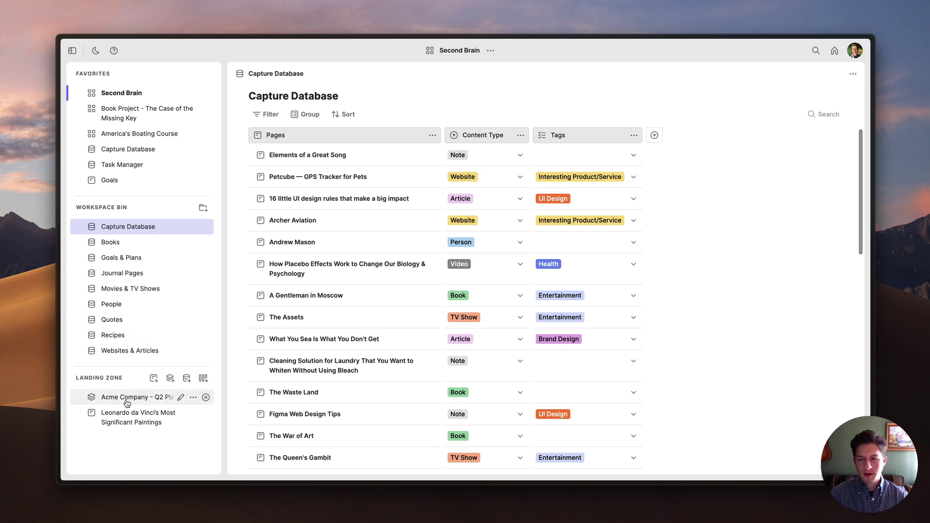
drag(127, 403, 869, 273)
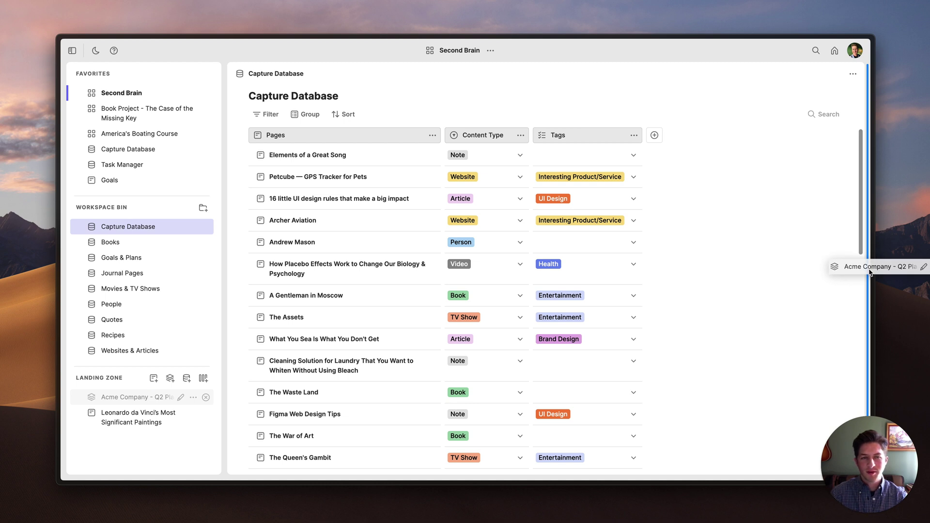
drag(870, 272, 870, 274)
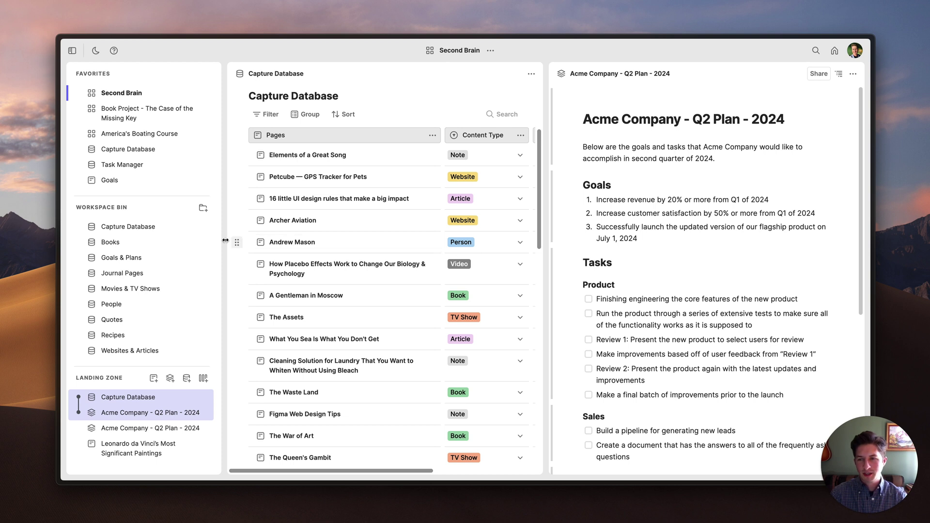
Open the Books database and place Capture Database to its left in a second split view
click(134, 244)
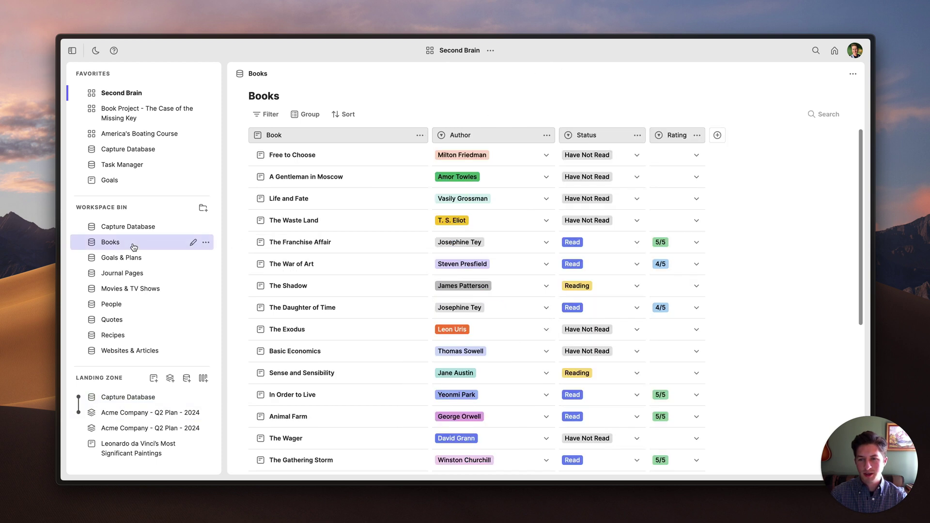
drag(114, 231, 224, 213)
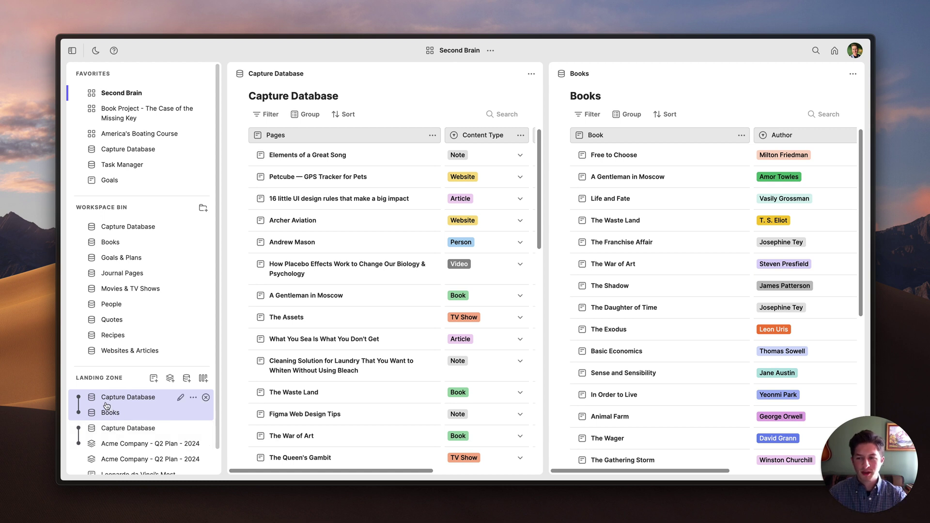
Move the Capture Database and Books pair below the other split view, and move the Capture Database and Acme Company pair into the Workspace Bin
drag(79, 409, 87, 457)
click(78, 404)
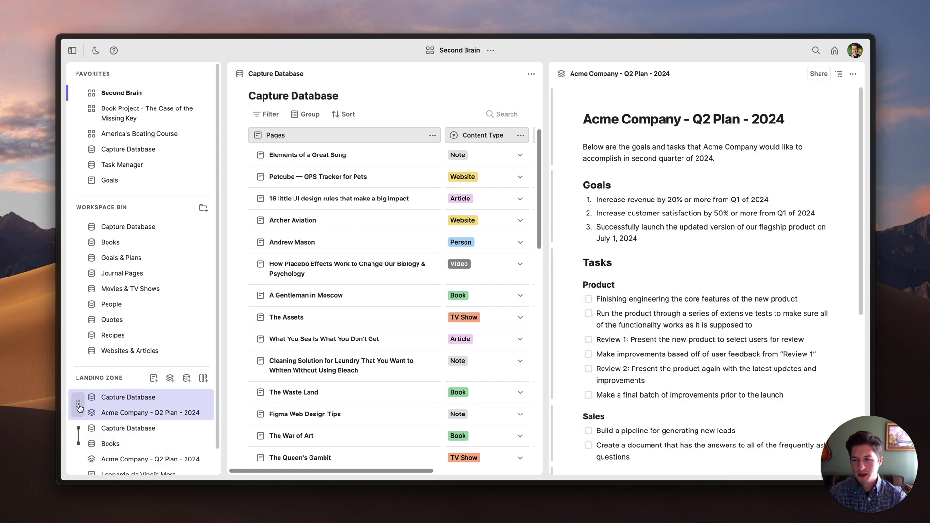
drag(78, 404, 98, 359)
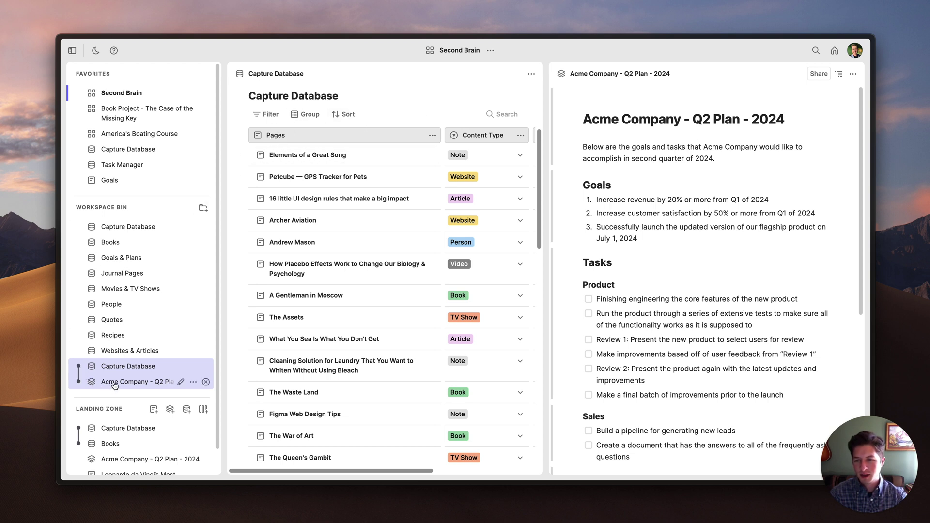
Swap the Workspace Bin split view's order so Acme Company - Q2 Plan - 2024 comes before Capture Database
drag(114, 385, 115, 367)
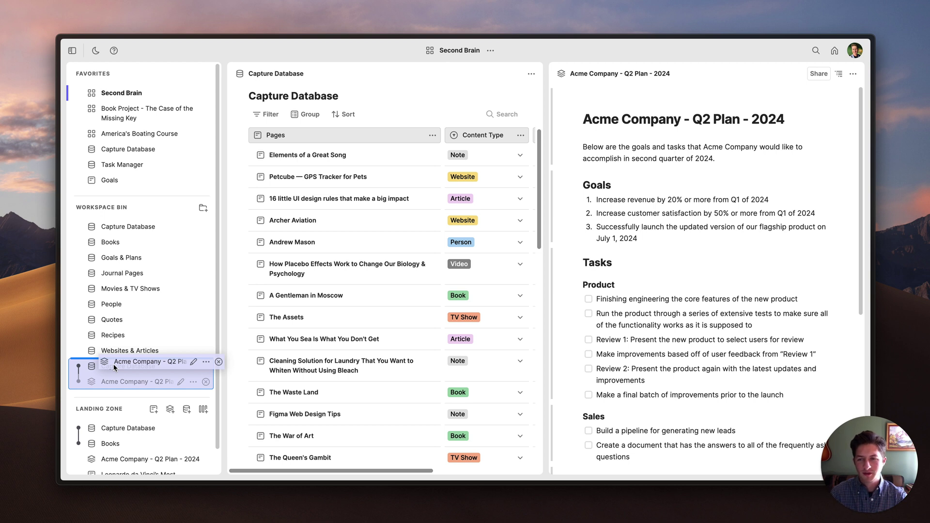
drag(113, 364, 114, 355)
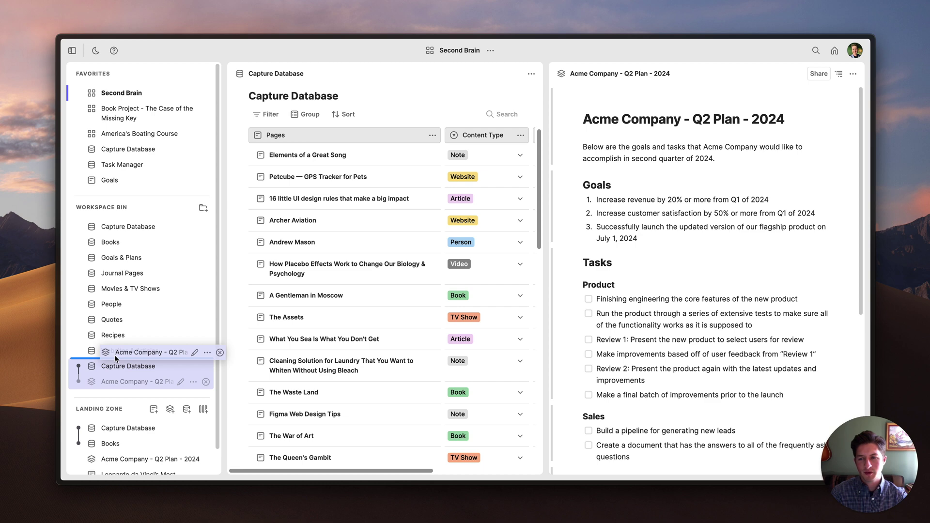
drag(114, 355, 114, 362)
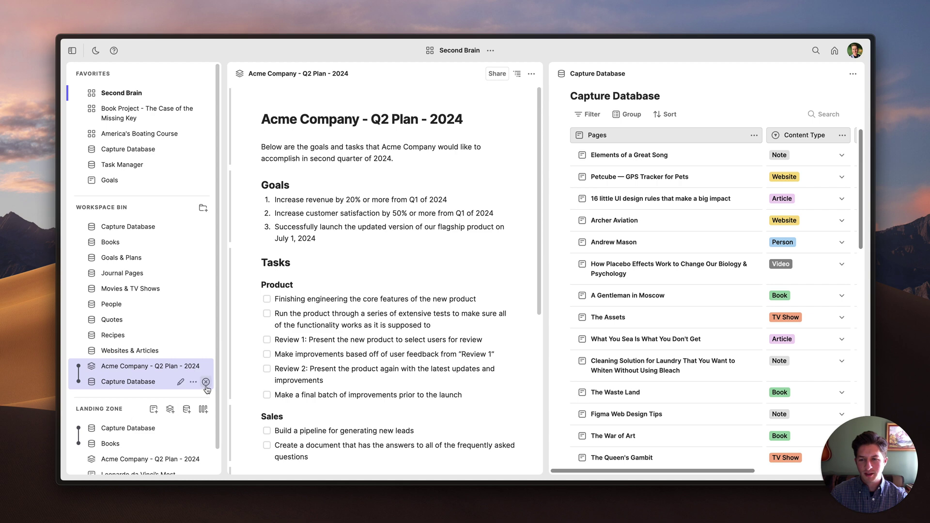
Close all items of both split views, then open the Acme Company - Q2 Plan - 2024 stack from the Landing Zone on its own
click(206, 382)
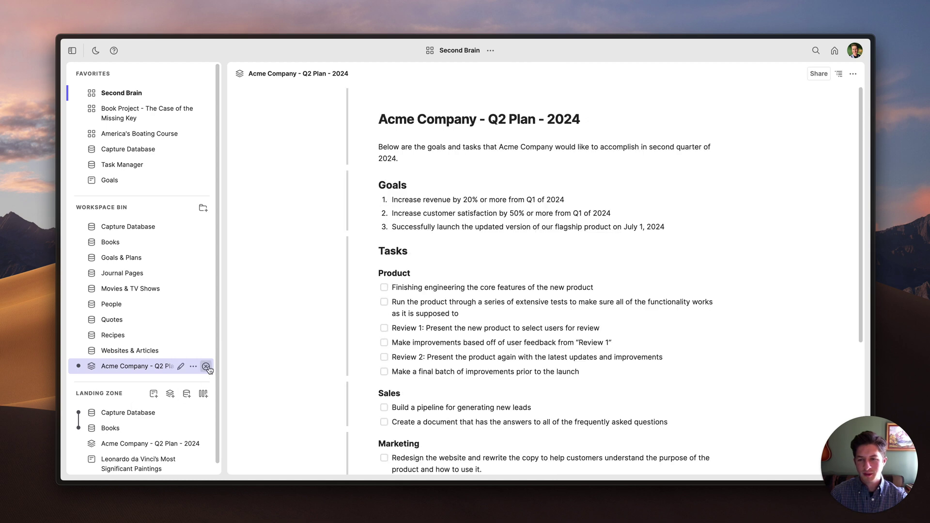
click(206, 367)
click(206, 398)
click(206, 398)
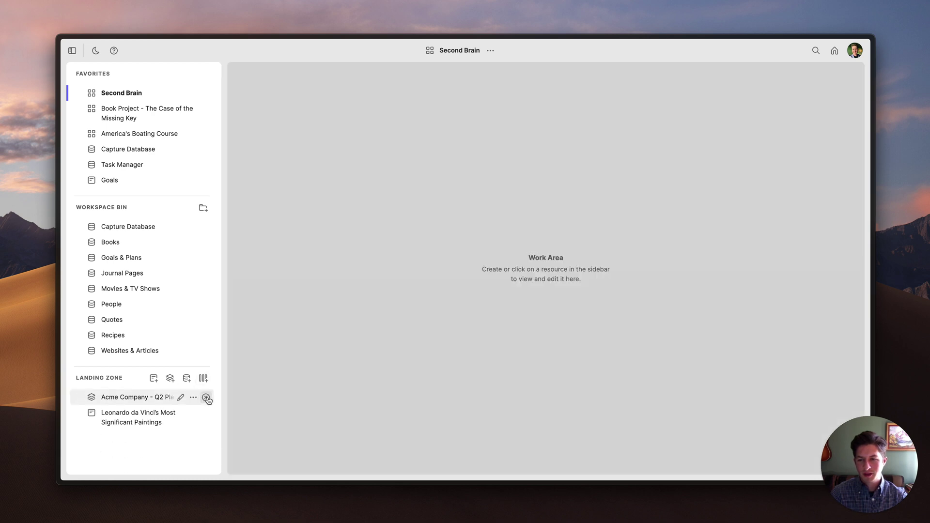
click(150, 400)
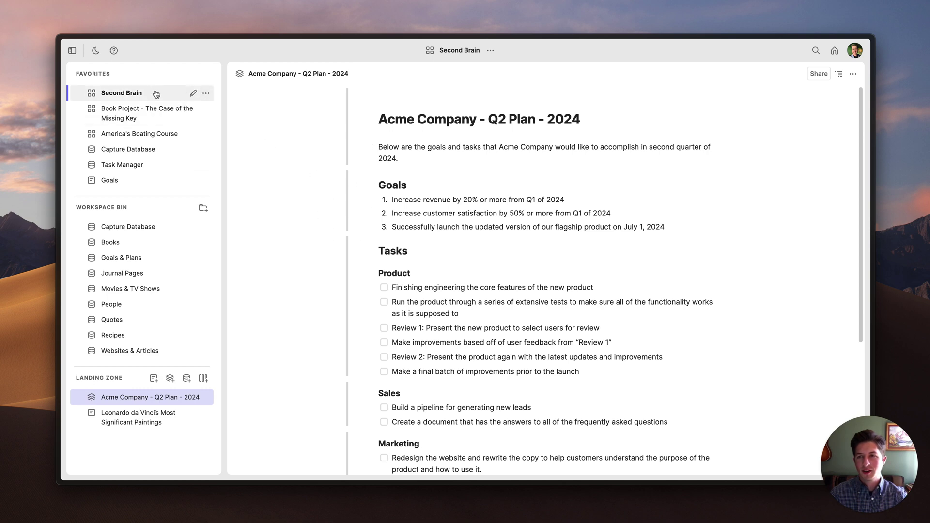
Switch the interface to dark mode and back to light mode
click(96, 50)
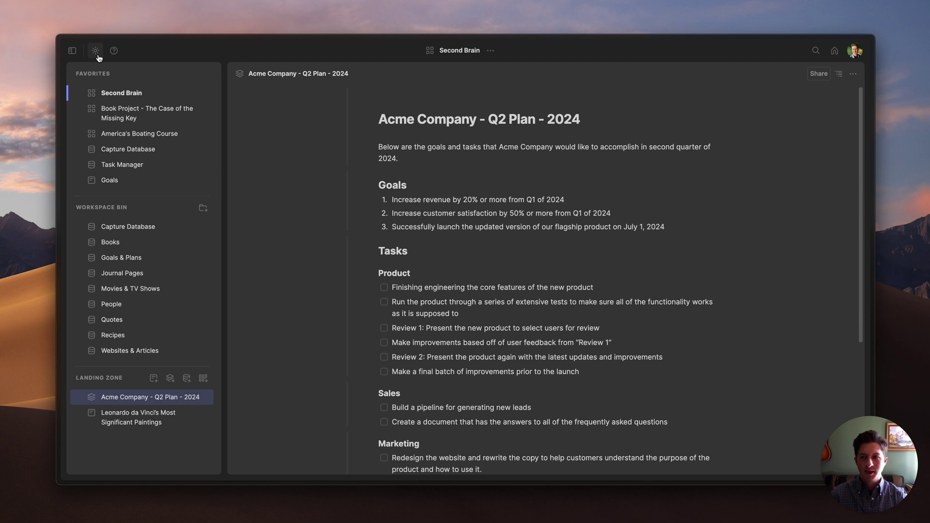
click(95, 50)
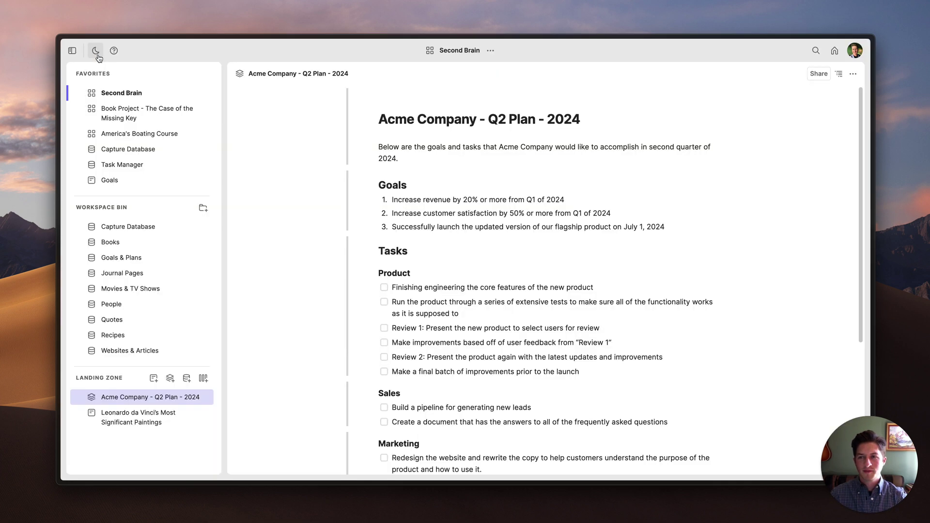